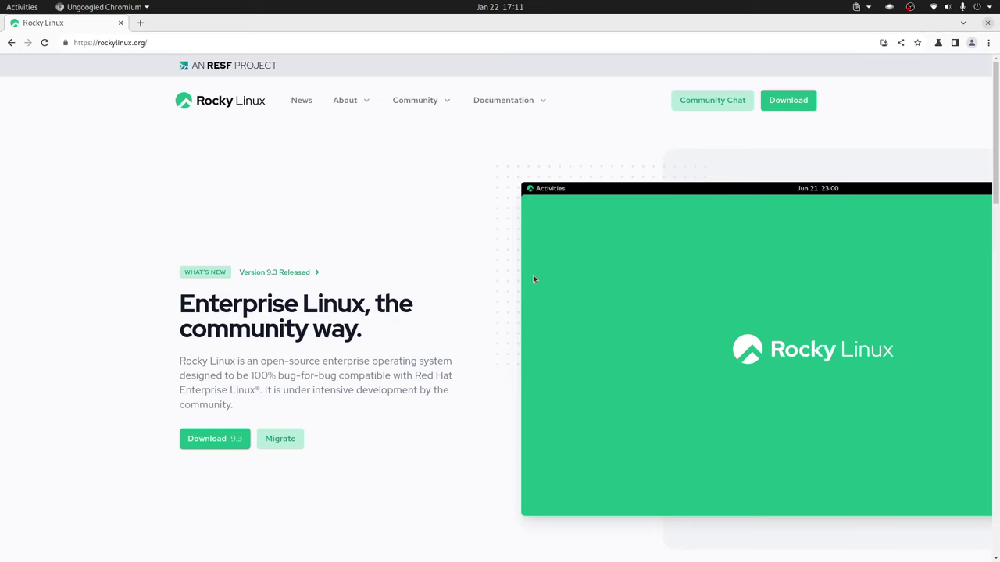
# Find the KDE x86_64 download on the Rocky Linux 9.3 Alternative Images page, then return to VirtualBox.
pyautogui.click(211, 442)
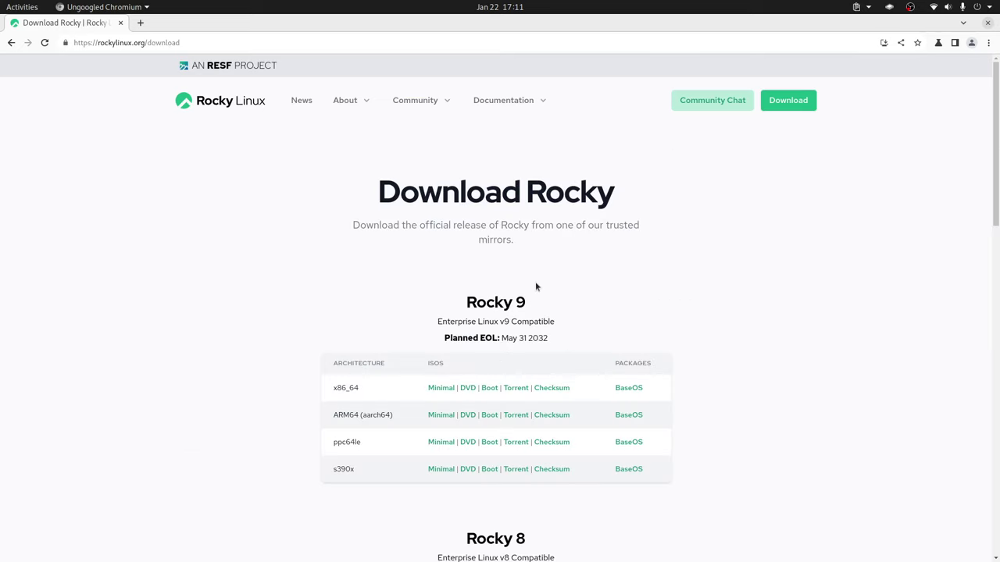
pyautogui.scroll(-3, 386, 324)
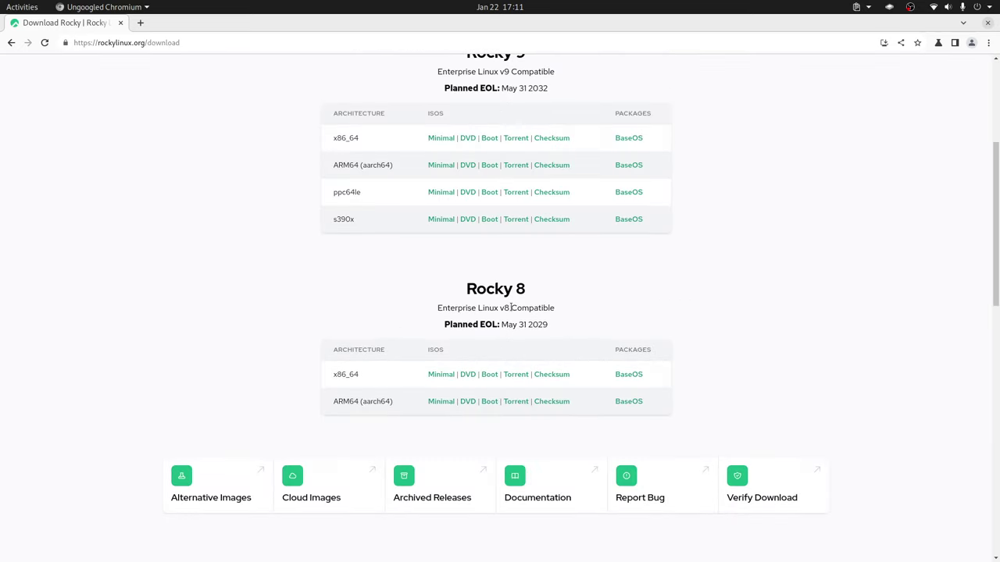
pyautogui.click(227, 490)
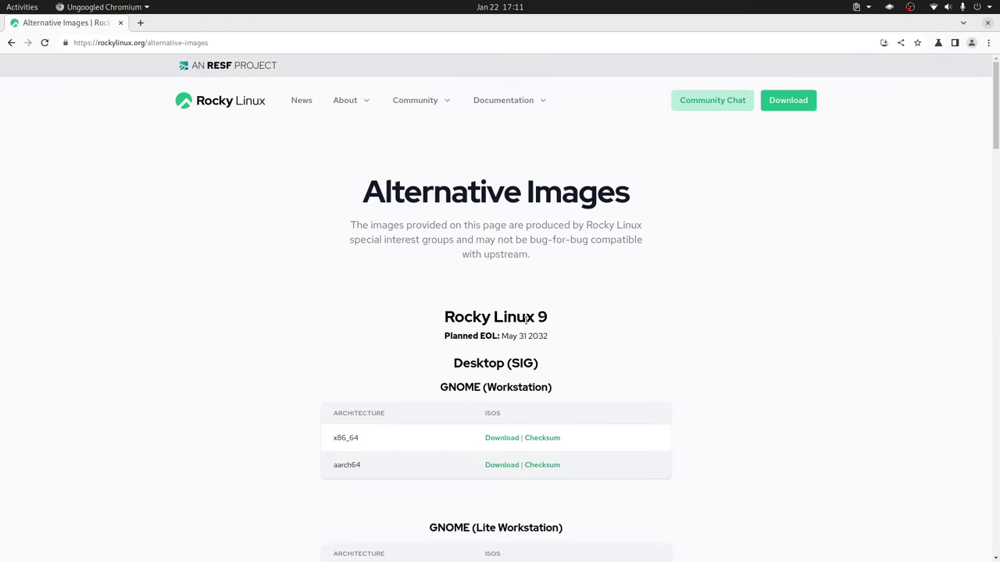
pyautogui.scroll(-7, 625, 346)
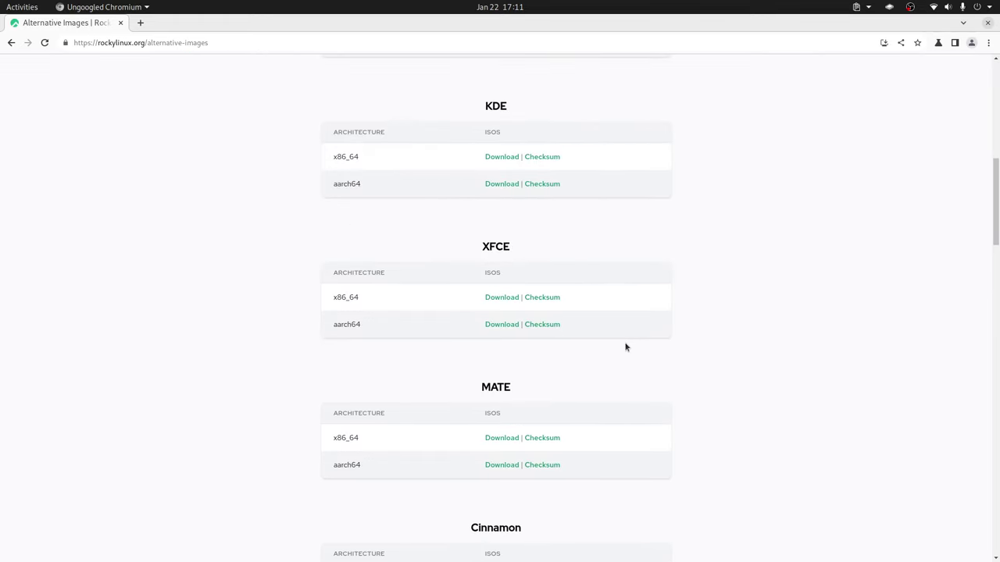
pyautogui.scroll(2, 625, 347)
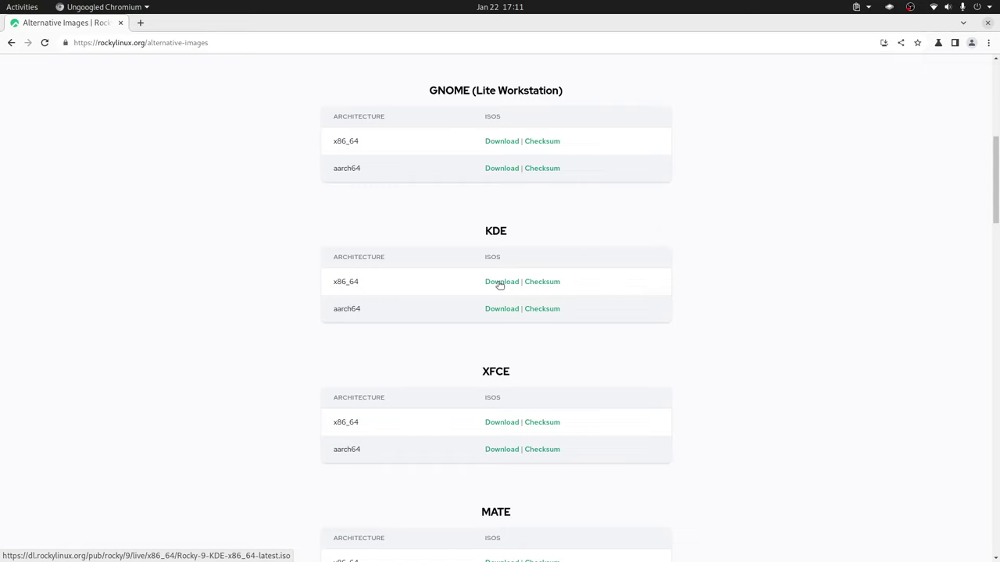
pyautogui.hotkey('alt', 'Tab')
pyautogui.hotkey('alt', 'Tab')
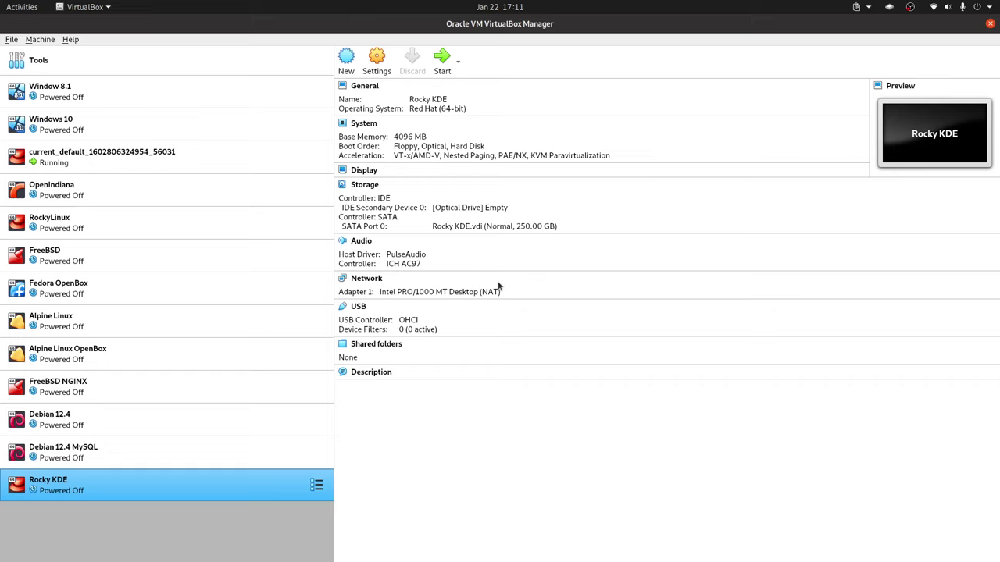
# In Rocky KDE's System settings, drop floppy, put hard disk before optical, and enable EFI.
pyautogui.rightClick(276, 488)
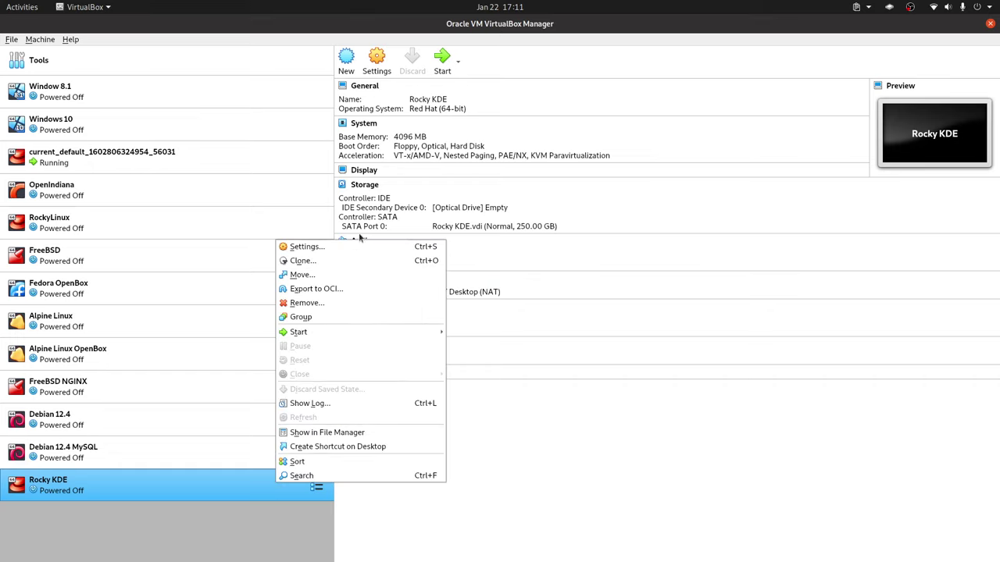
pyautogui.click(504, 296)
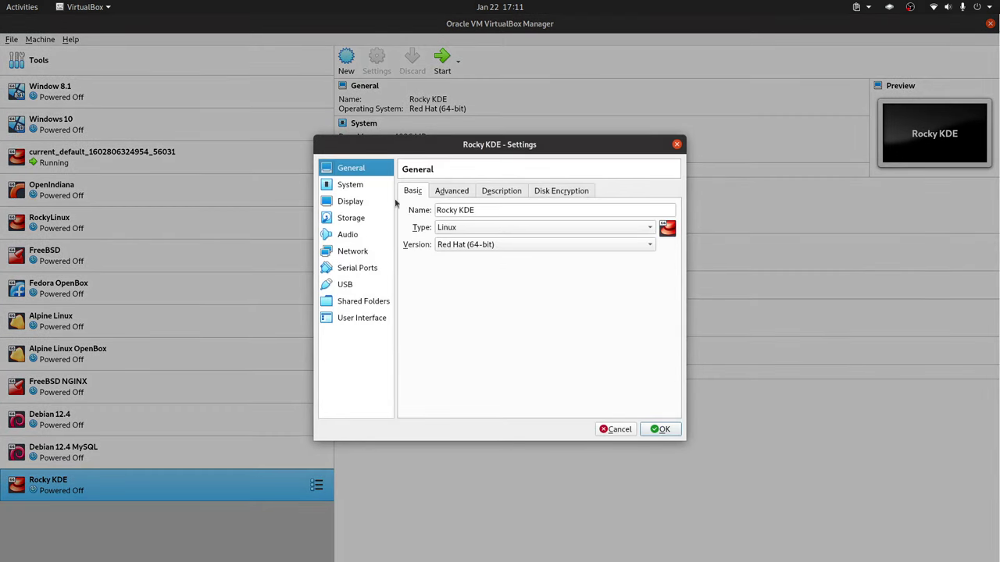
pyautogui.click(379, 187)
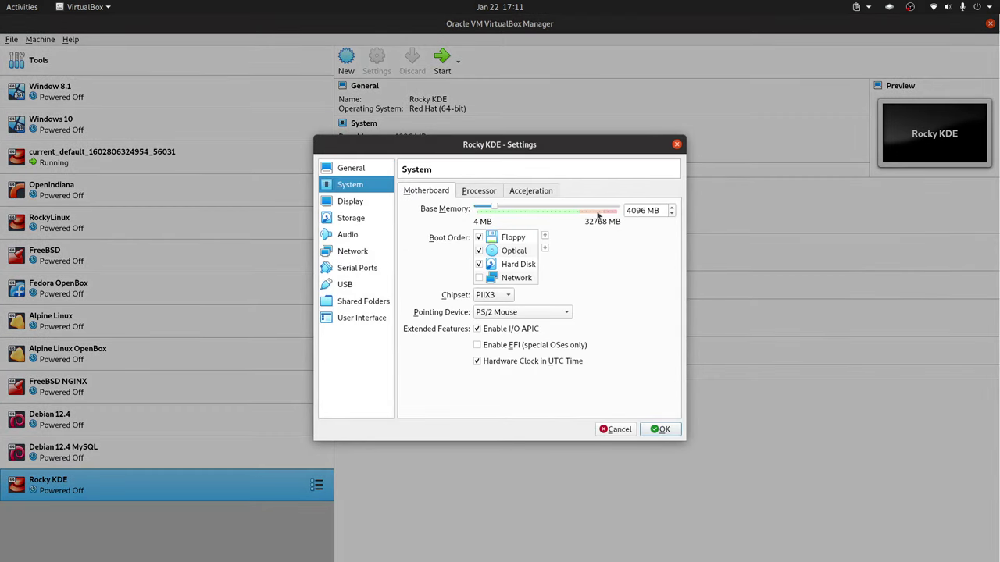
pyautogui.click(479, 237)
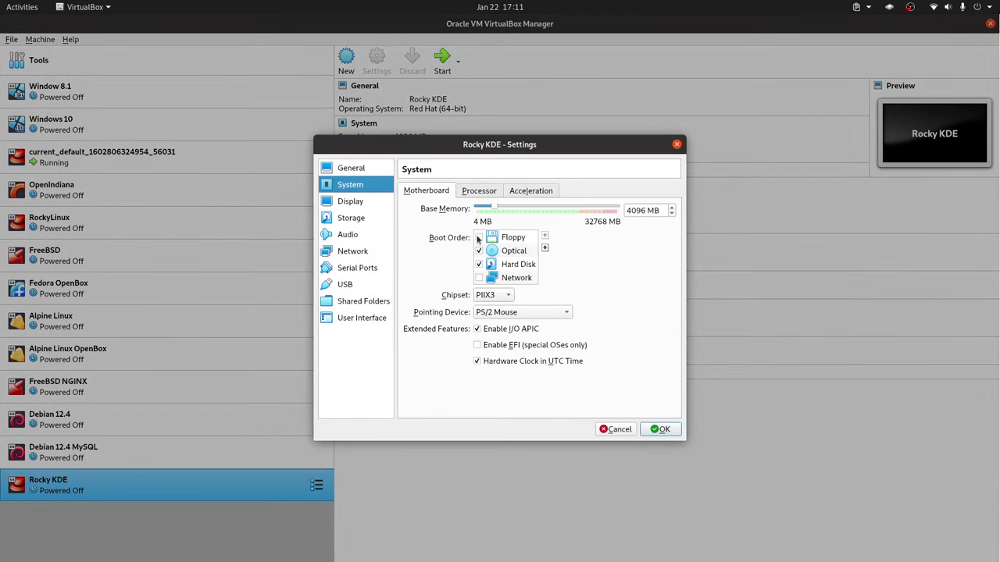
pyautogui.click(525, 265)
pyautogui.click(545, 237)
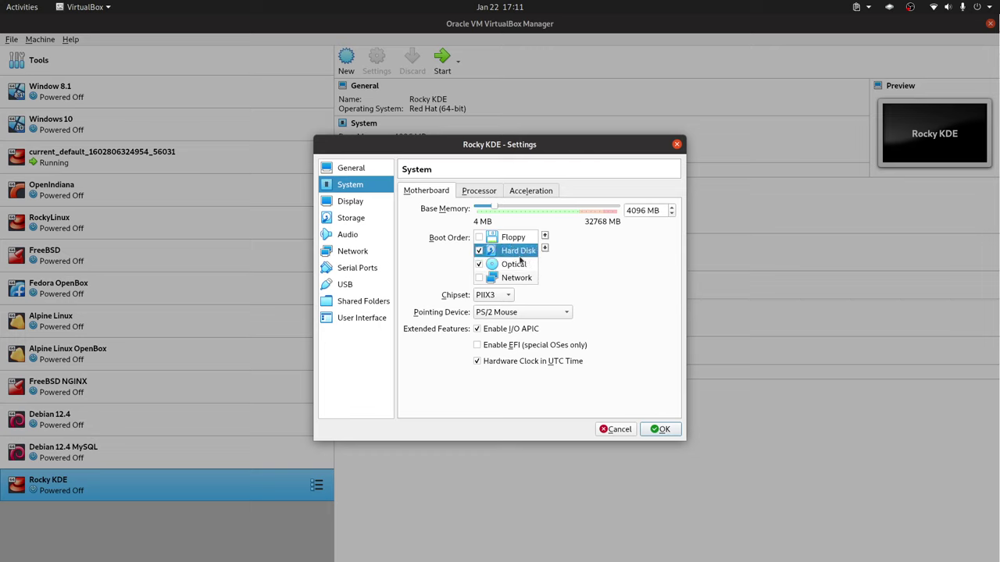
pyautogui.click(511, 345)
pyautogui.moveTo(538, 338)
# Give Rocky KDE 2 virtual processors, save the settings, and start the machine.
pyautogui.click(479, 191)
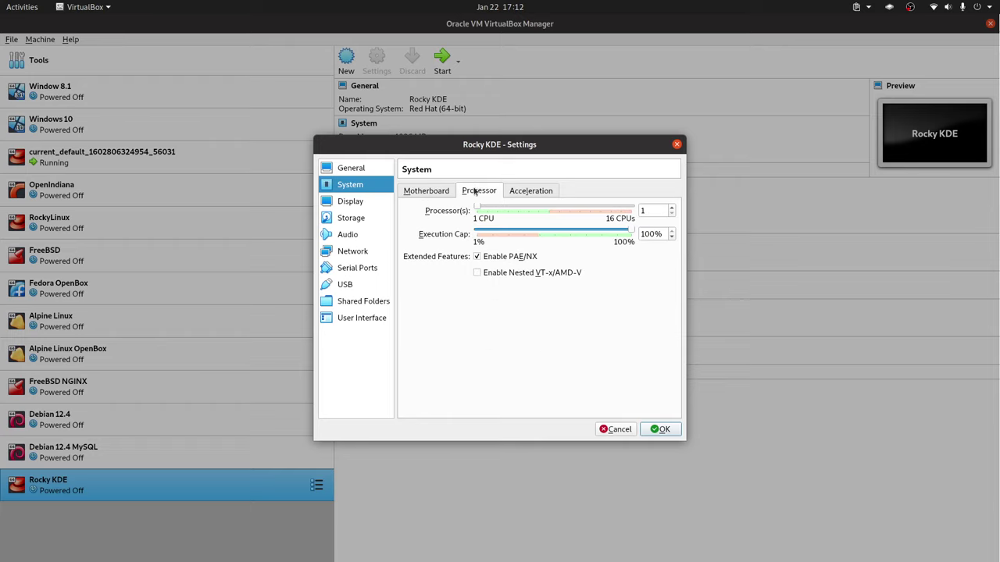
pyautogui.click(672, 207)
pyautogui.click(365, 219)
pyautogui.click(356, 205)
pyautogui.click(356, 186)
pyautogui.click(363, 170)
pyautogui.click(364, 184)
pyautogui.click(359, 168)
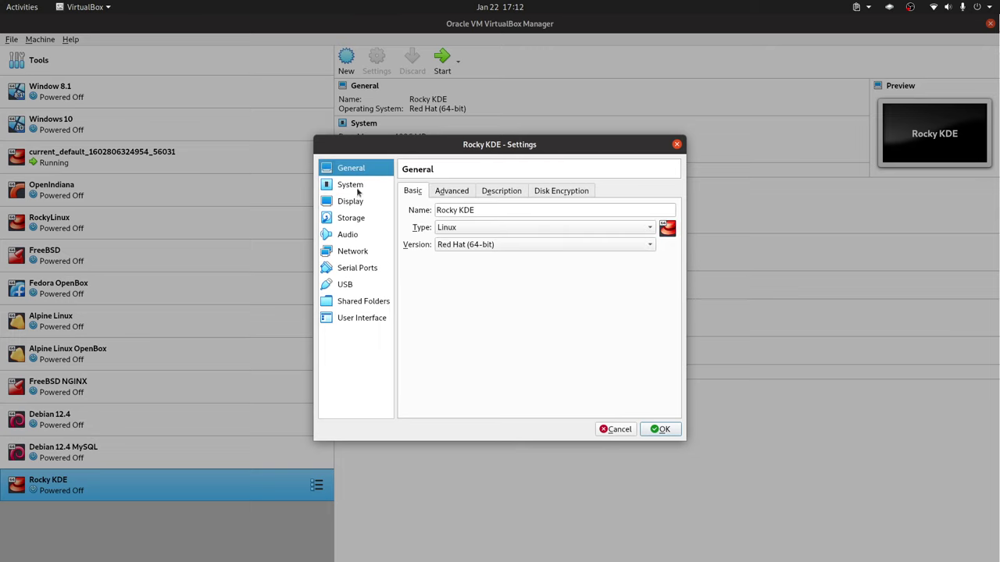
pyautogui.click(359, 188)
pyautogui.click(423, 190)
pyautogui.click(660, 429)
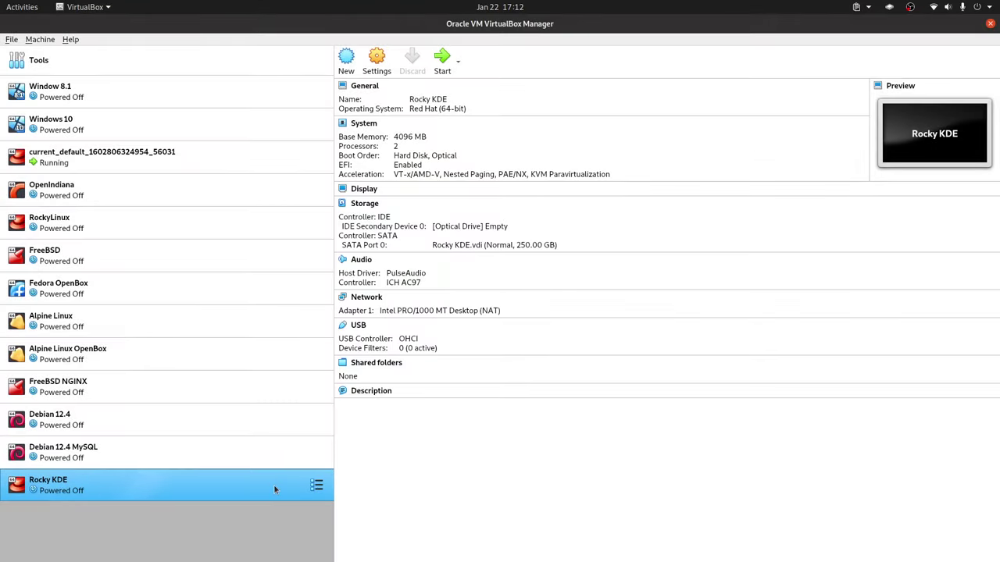
pyautogui.doubleClick(273, 490)
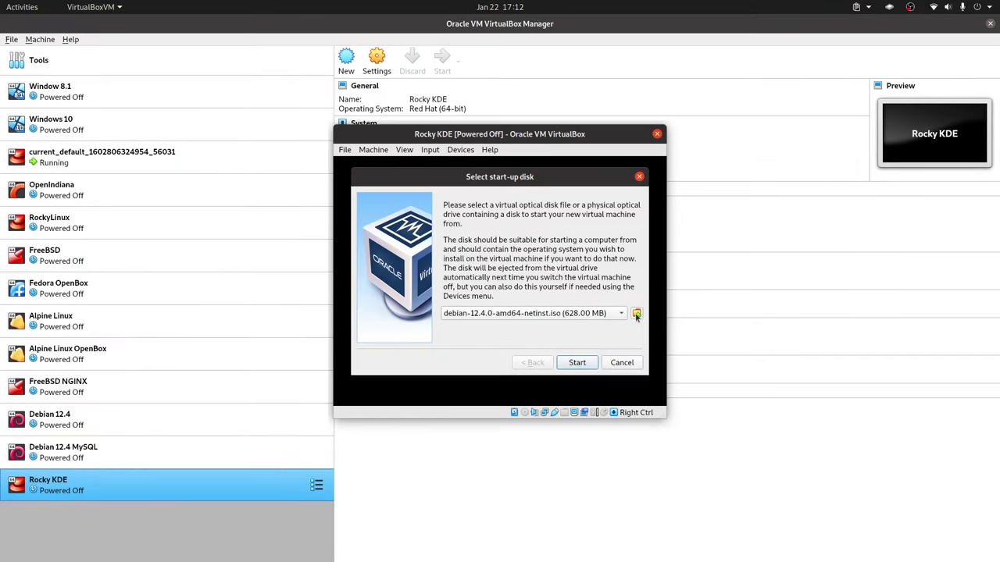
# Boot the VM from Rocky-9-KDE-x86_64-latest.iso via the Start Rocky Linux KDE 9.3 GRUB entry.
pyautogui.click(637, 314)
pyautogui.click(596, 361)
pyautogui.click(564, 313)
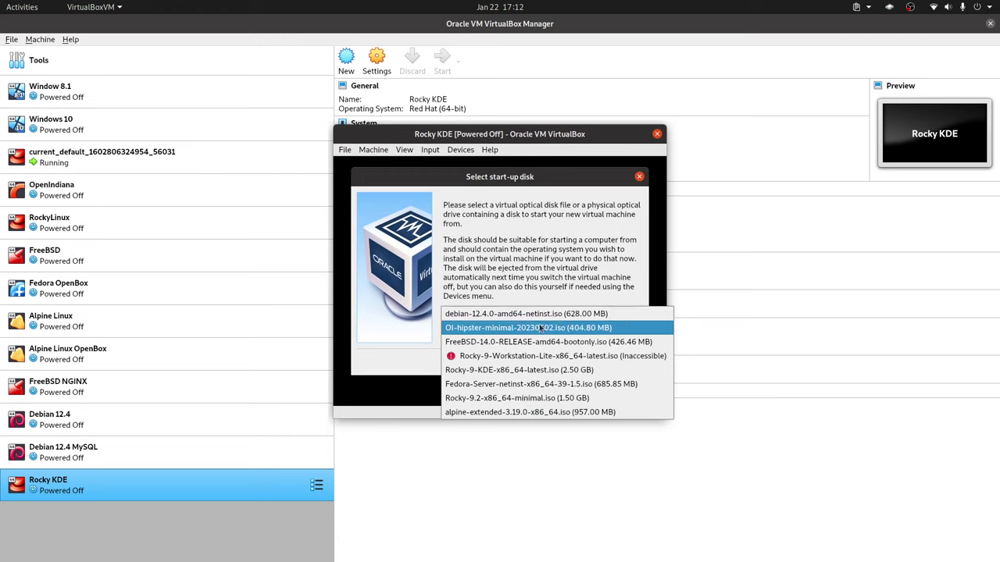
pyautogui.click(515, 370)
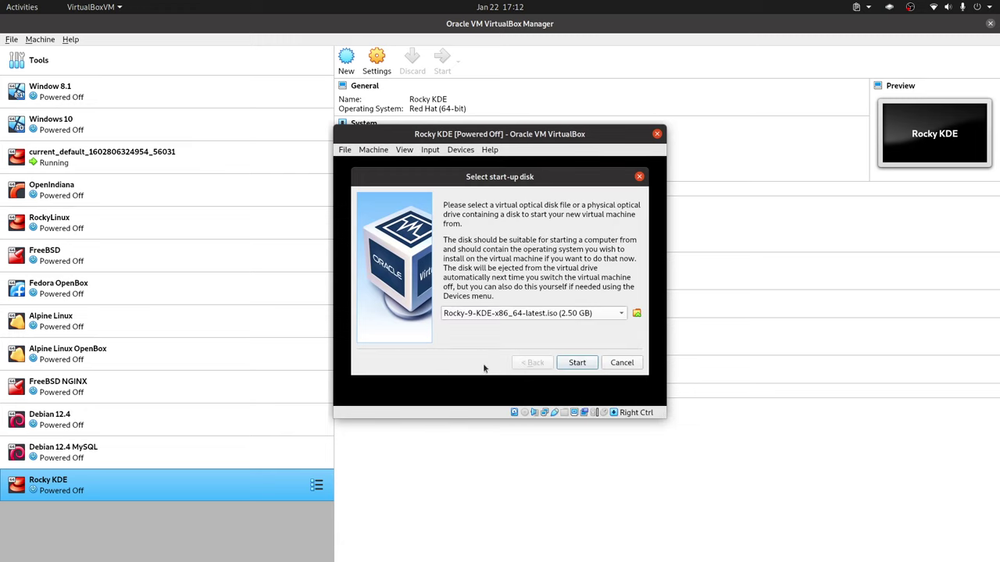
pyautogui.click(577, 363)
pyautogui.press('Up')
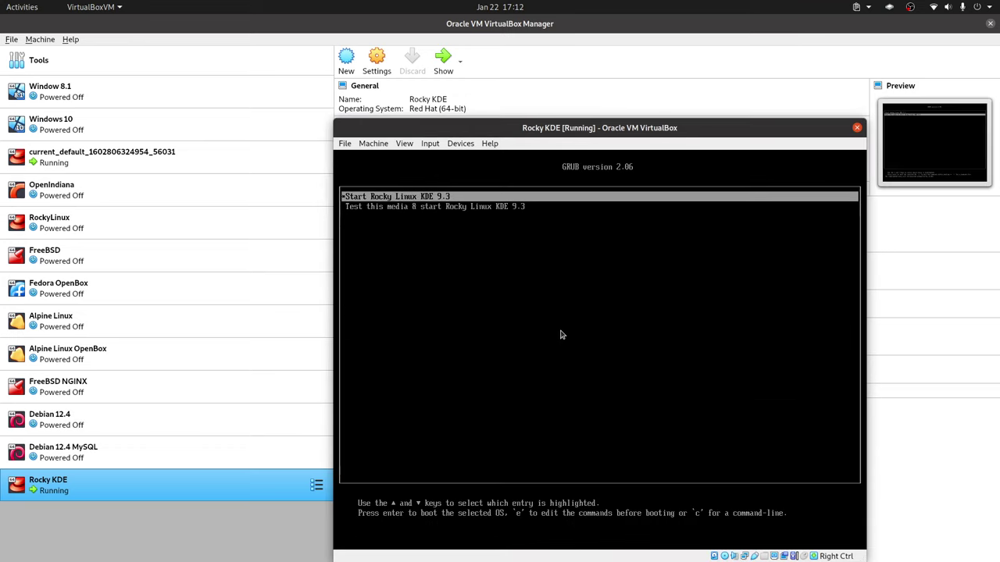
pyautogui.press('Return')
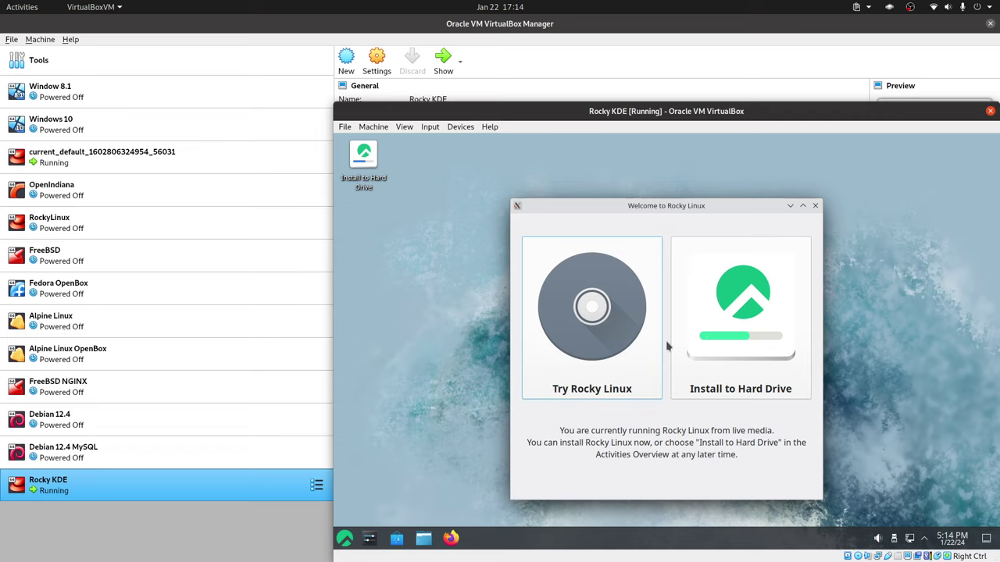
# Launch Install to Hard Drive and continue with Español (Ecuador) as the installer language.
pyautogui.click(761, 346)
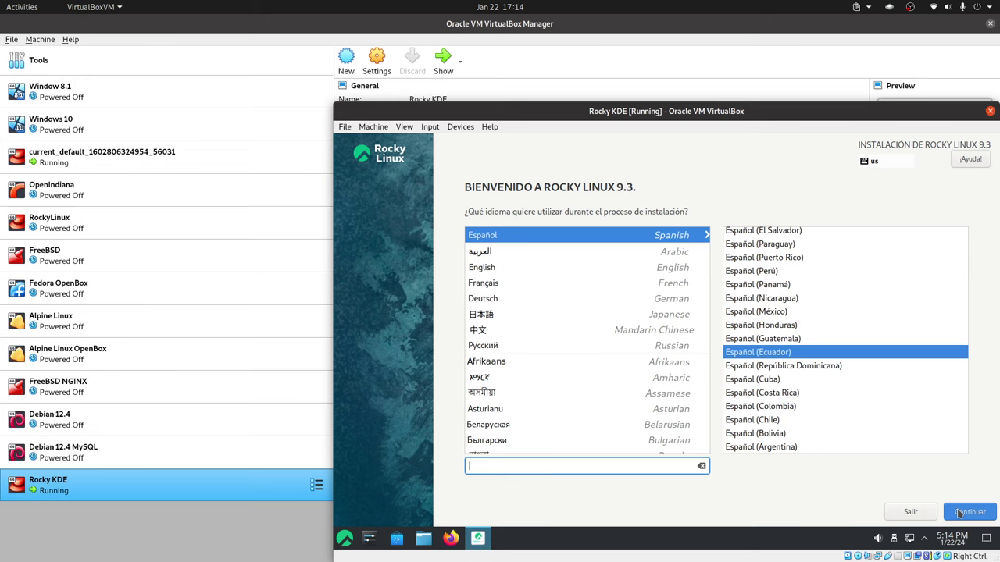
pyautogui.click(959, 513)
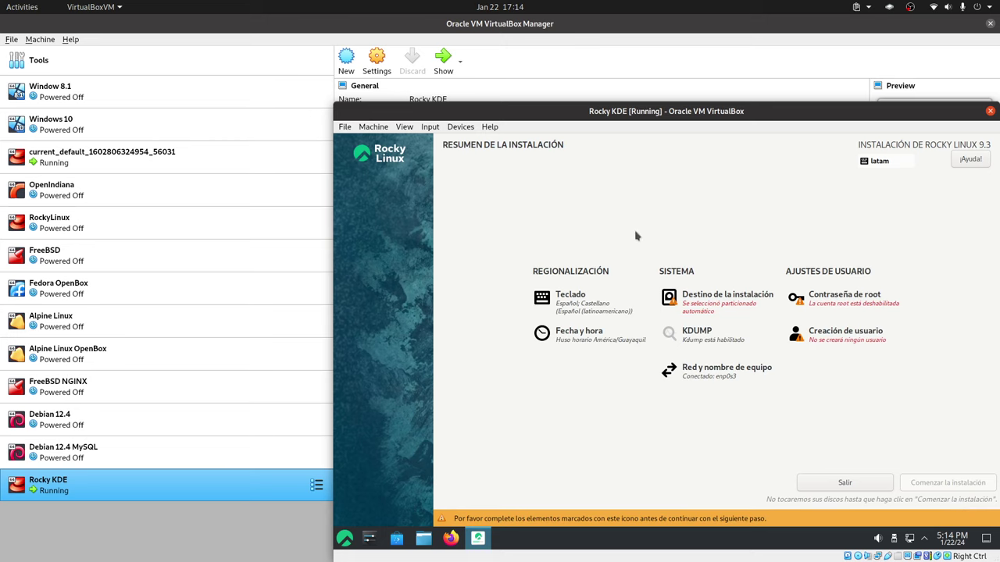
# Choose Personalizada storage configuration for the 250 GiB installation destination.
pyautogui.click(713, 300)
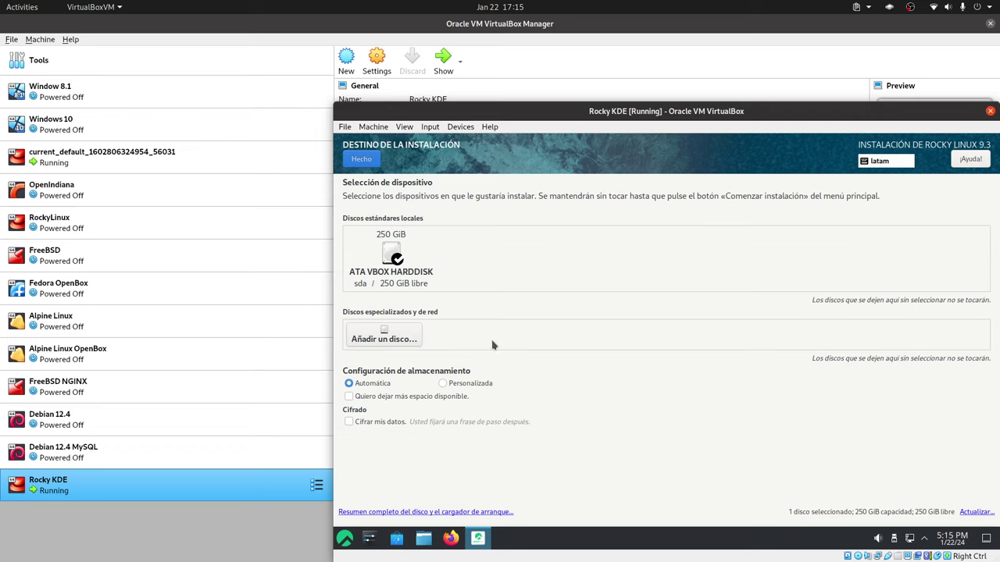
pyautogui.click(459, 385)
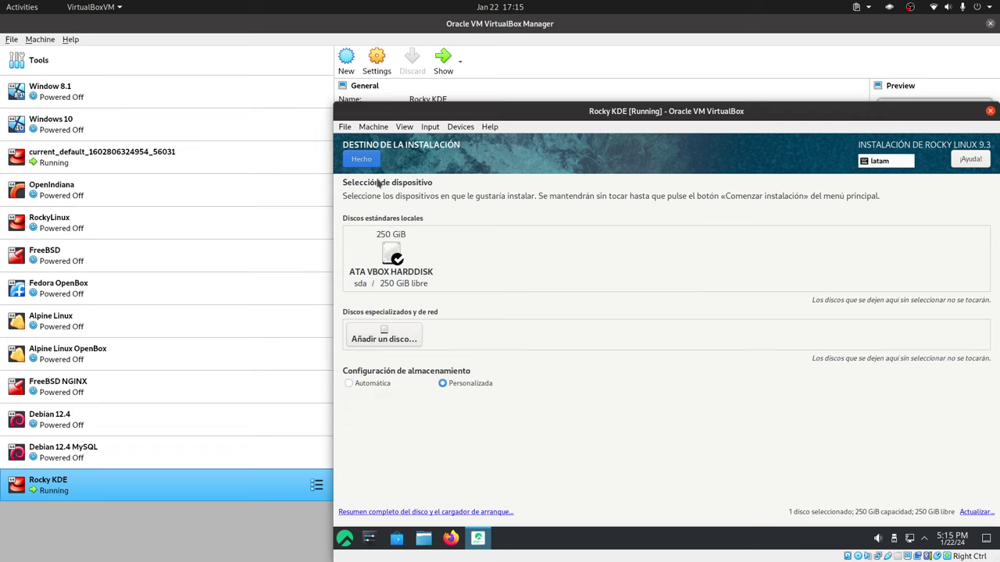
pyautogui.click(362, 160)
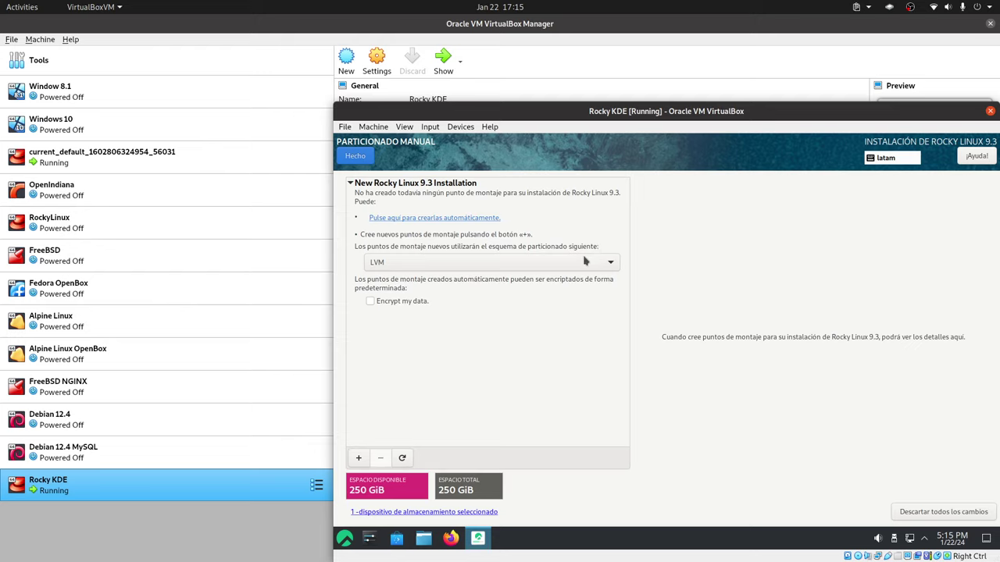
# Keep LVM as the partitioning scheme on the manual partitioning screen.
pyautogui.click(578, 264)
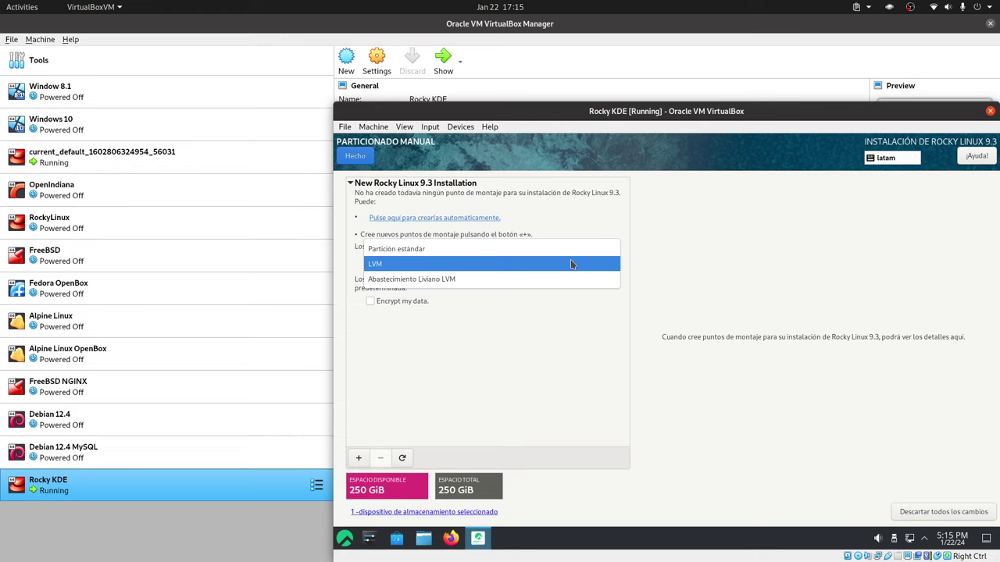
pyautogui.click(571, 265)
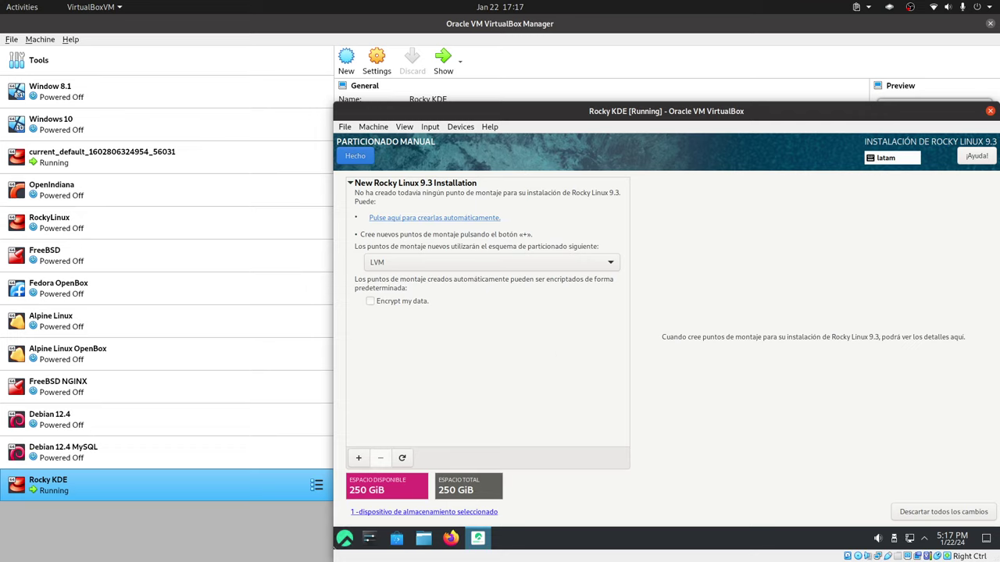
# Start a new /boot/efi mount point with a desired capacity of 512MiB.
pyautogui.click(359, 457)
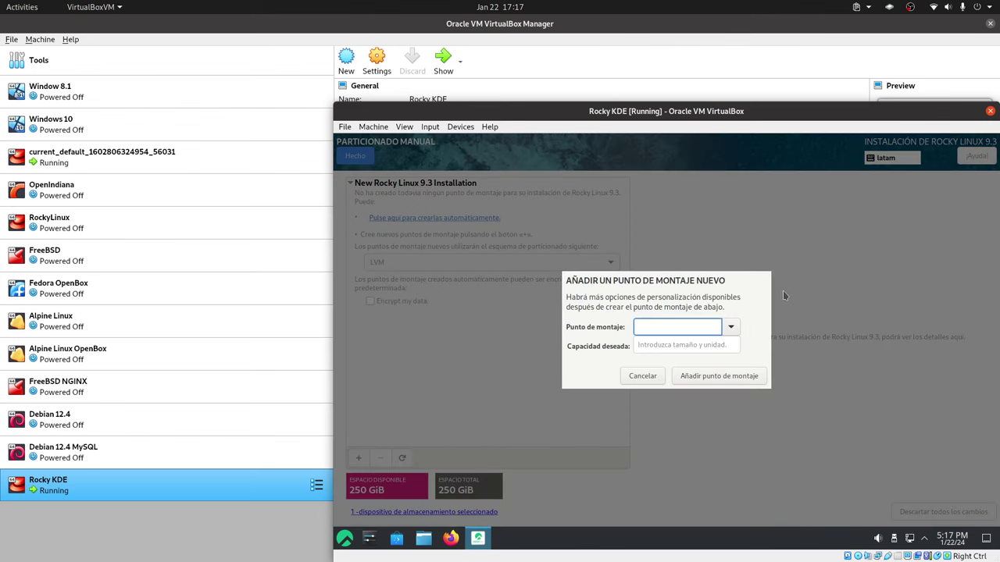
pyautogui.click(731, 327)
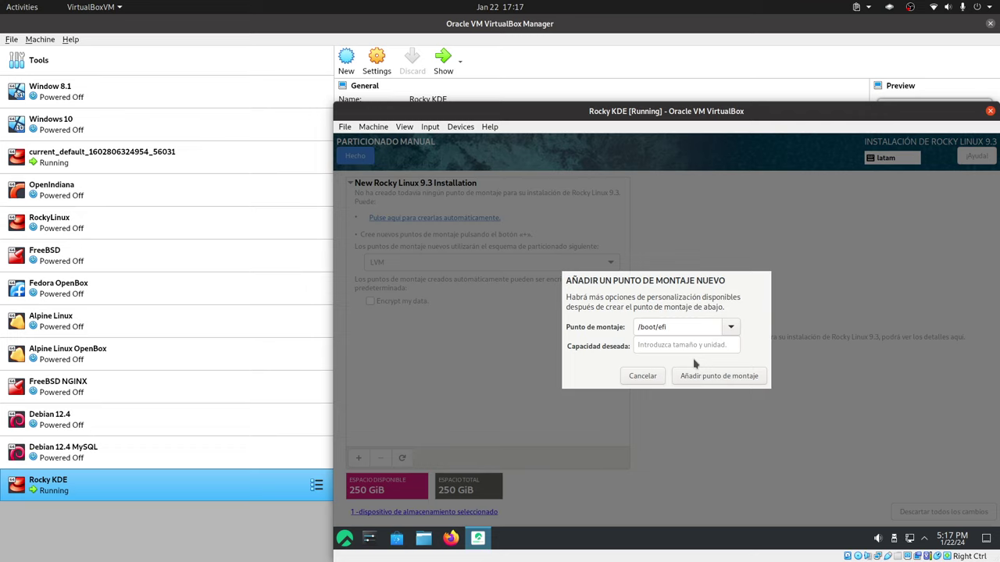
pyautogui.click(678, 347)
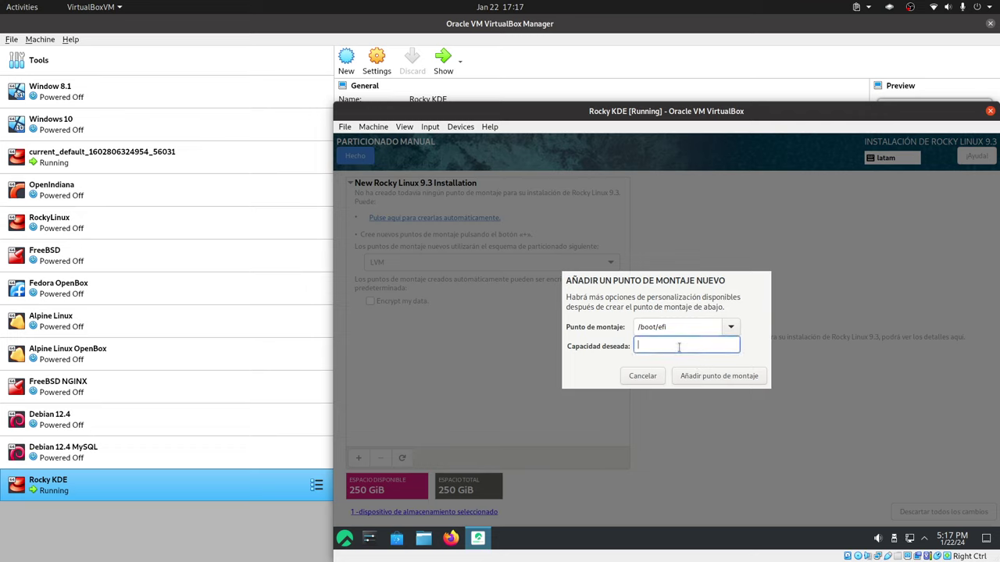
pyautogui.write('2')
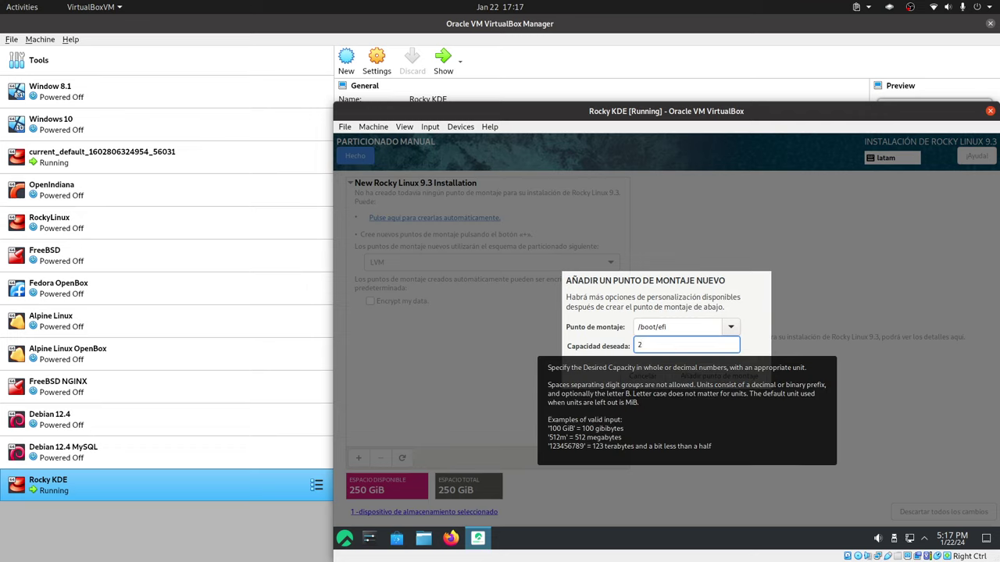
pyautogui.write('56Mi')
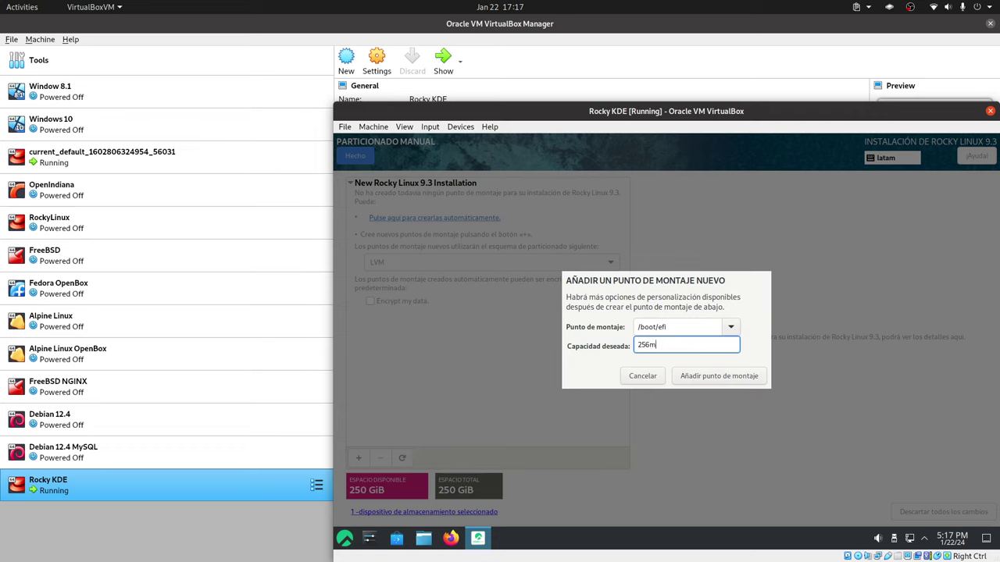
pyautogui.press('BackSpace')
pyautogui.press('BackSpace')
pyautogui.write('Mib')
pyautogui.doubleClick(644, 344)
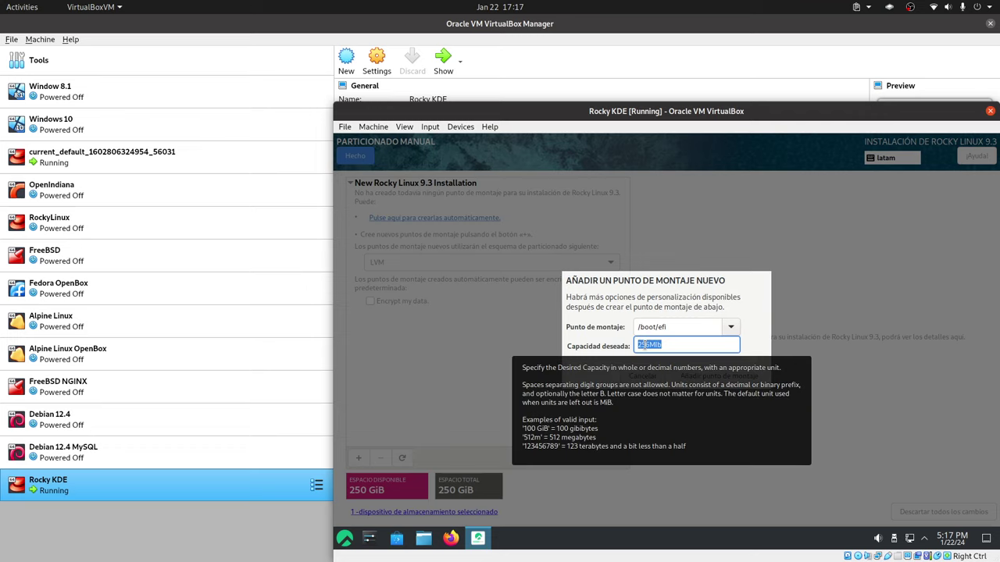
pyautogui.write('512Mi')
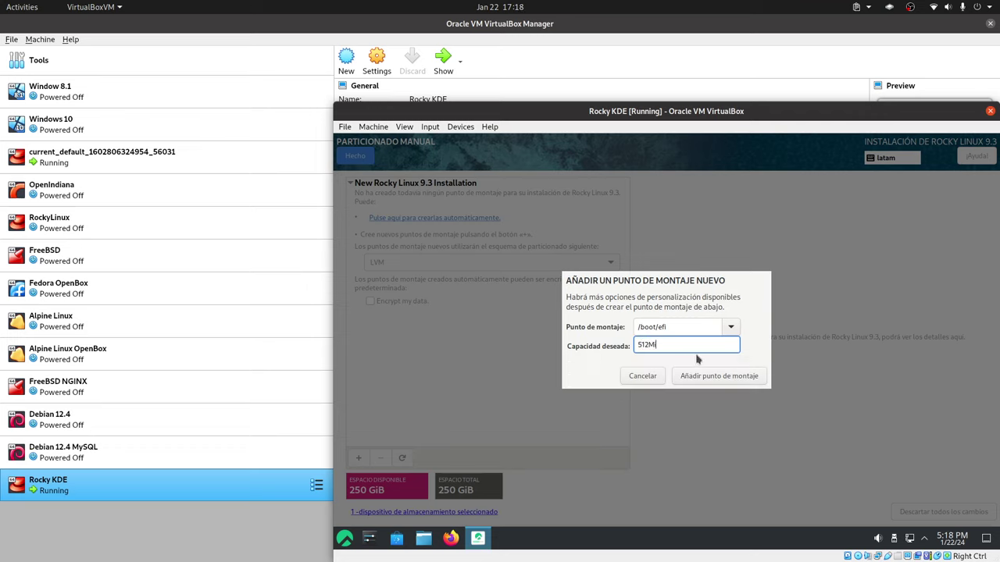
pyautogui.write('B')
# Add the 512 MiB /boot/efi mount point as a Standard Partition with EFI System Partition file system.
pyautogui.click(711, 375)
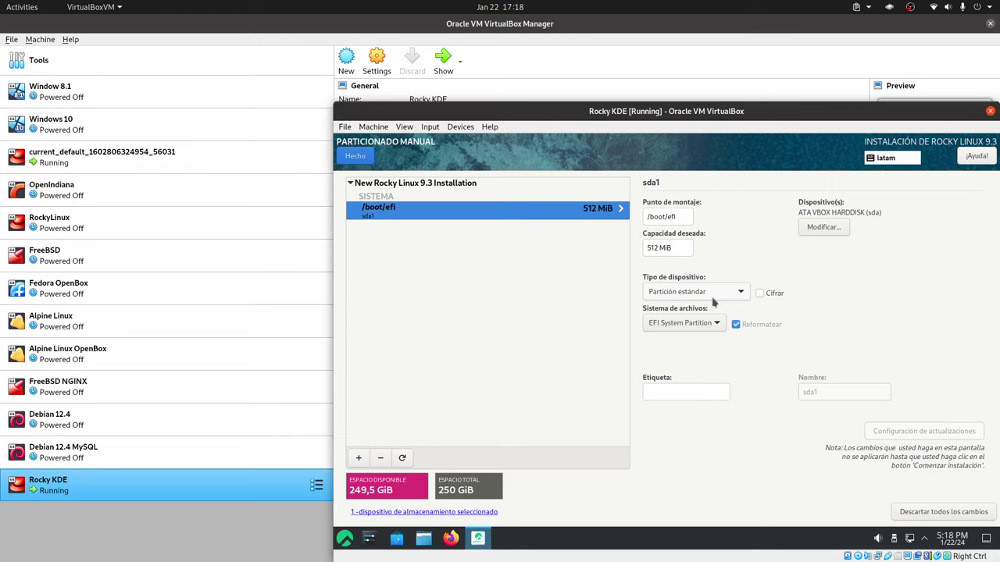
pyautogui.click(712, 302)
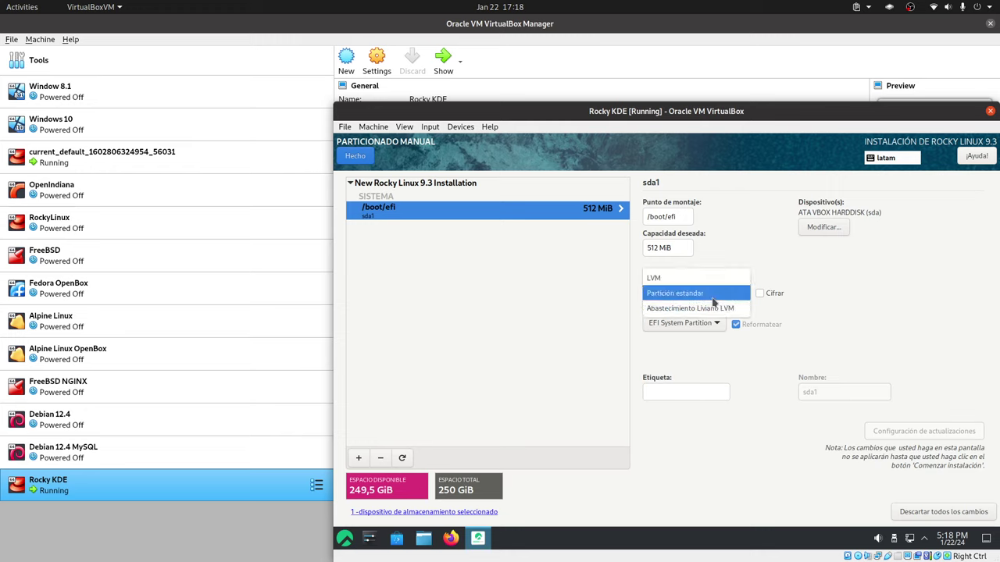
pyautogui.click(713, 297)
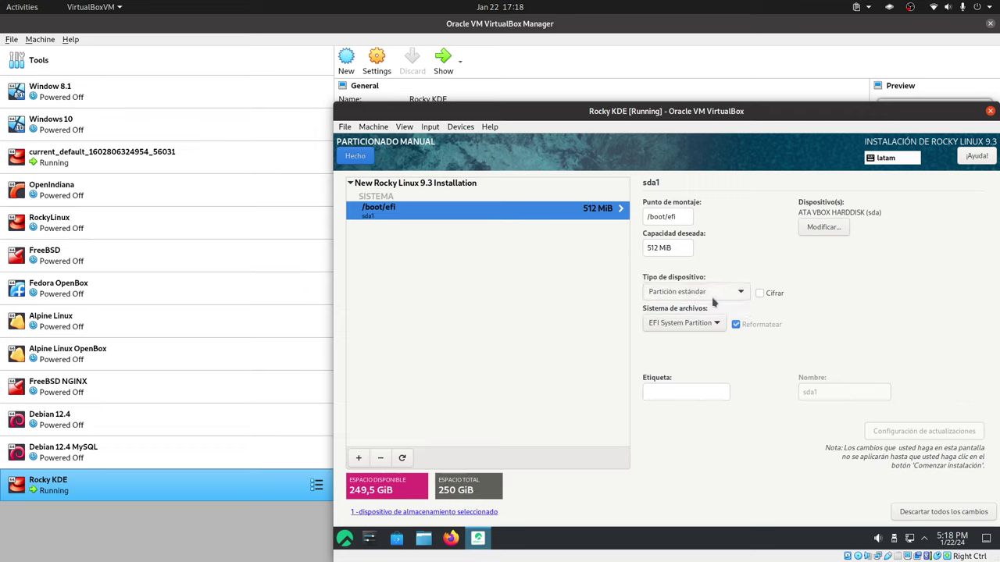
pyautogui.click(713, 303)
pyautogui.click(713, 298)
pyautogui.click(713, 303)
pyautogui.click(712, 300)
pyautogui.click(699, 293)
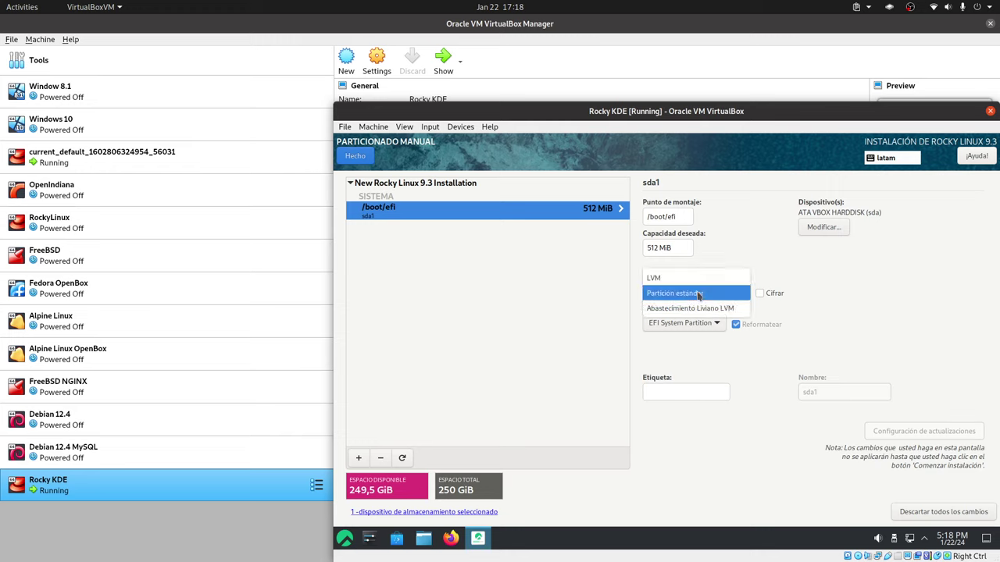
pyautogui.click(700, 295)
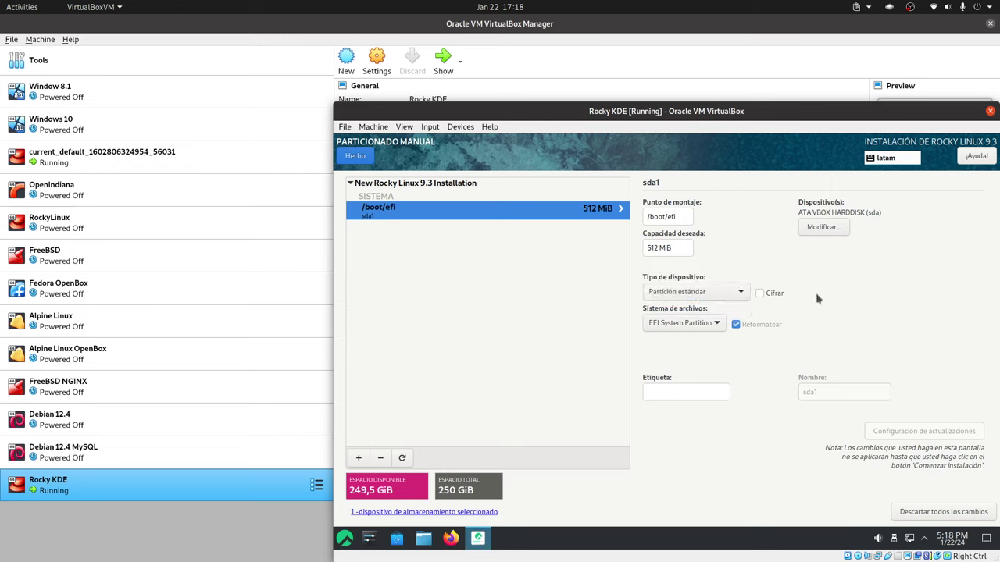
pyautogui.click(724, 293)
pyautogui.click(719, 293)
# Add a 256MiB /boot mount point as a standard xfs partition.
pyautogui.click(358, 459)
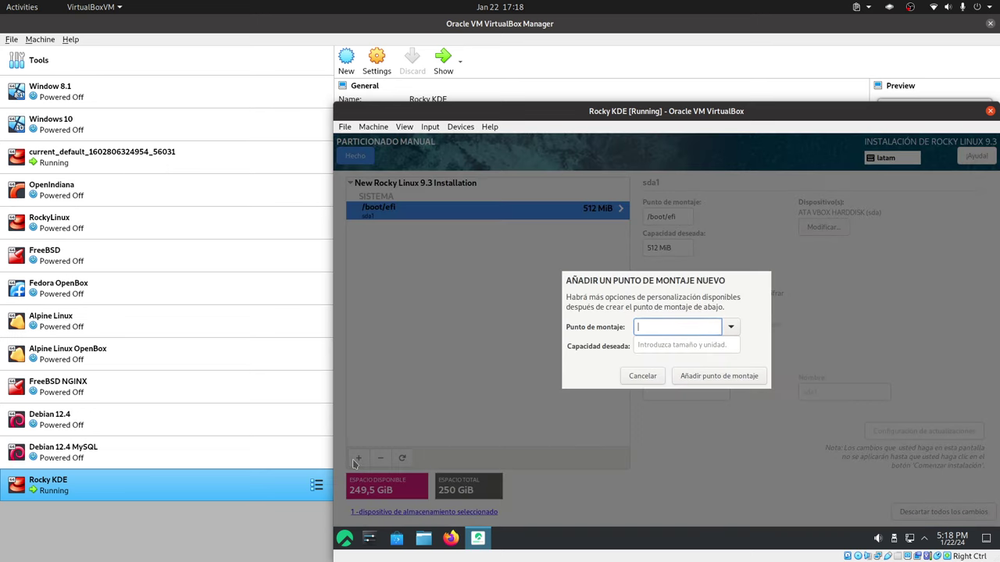
pyautogui.click(737, 327)
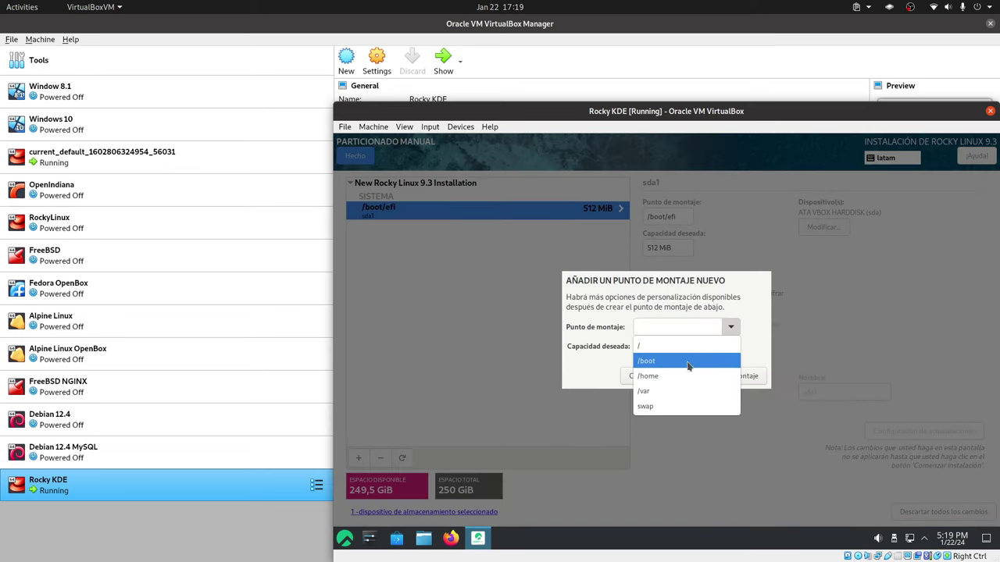
pyautogui.click(674, 362)
pyautogui.click(704, 348)
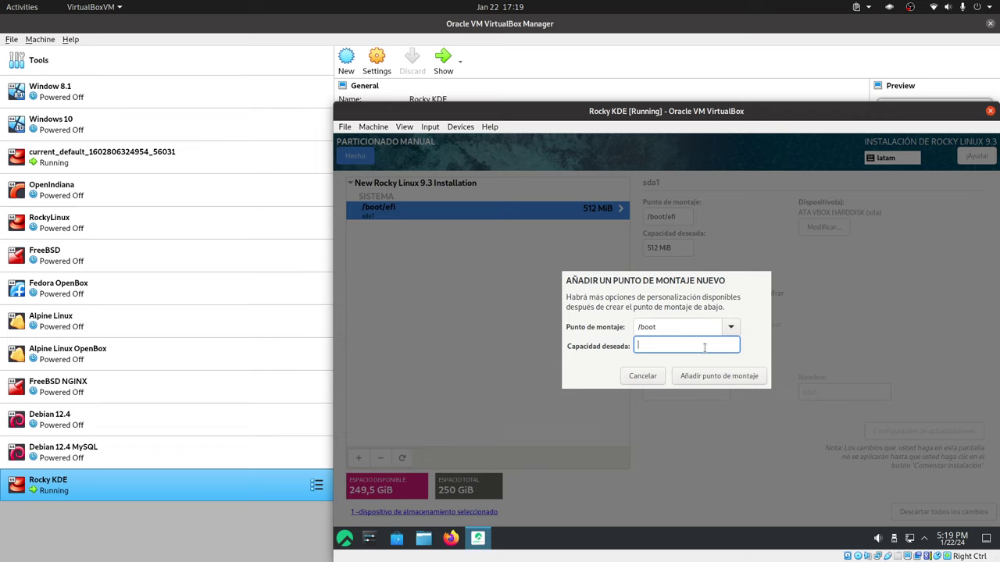
pyautogui.write('256MiB')
pyautogui.press('BackSpace')
pyautogui.write('M')
pyautogui.press('BackSpace')
pyautogui.write('B')
pyautogui.click(749, 379)
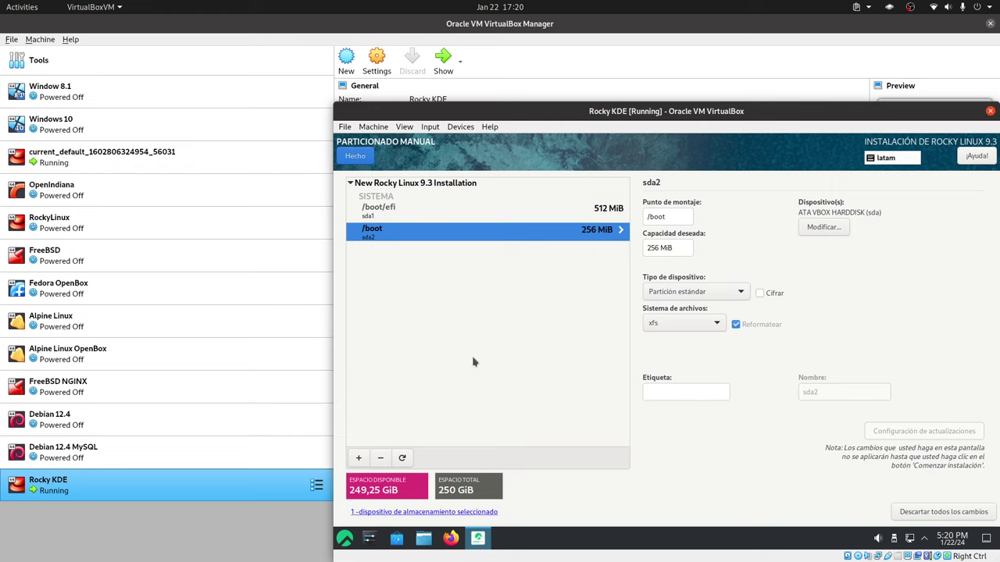
# Begin a root (/) mount point with a desired capacity of 22GiB.
pyautogui.click(358, 457)
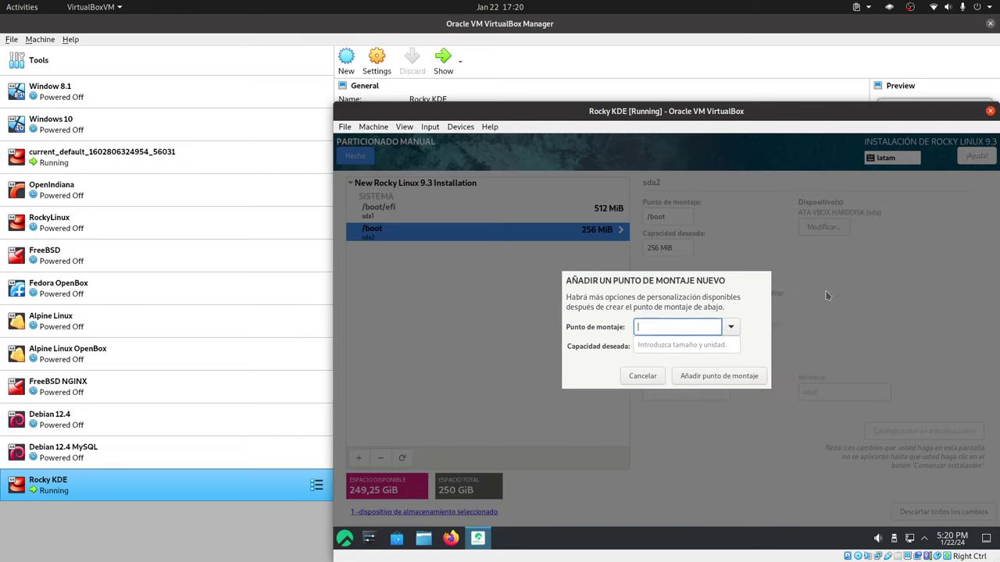
pyautogui.click(732, 327)
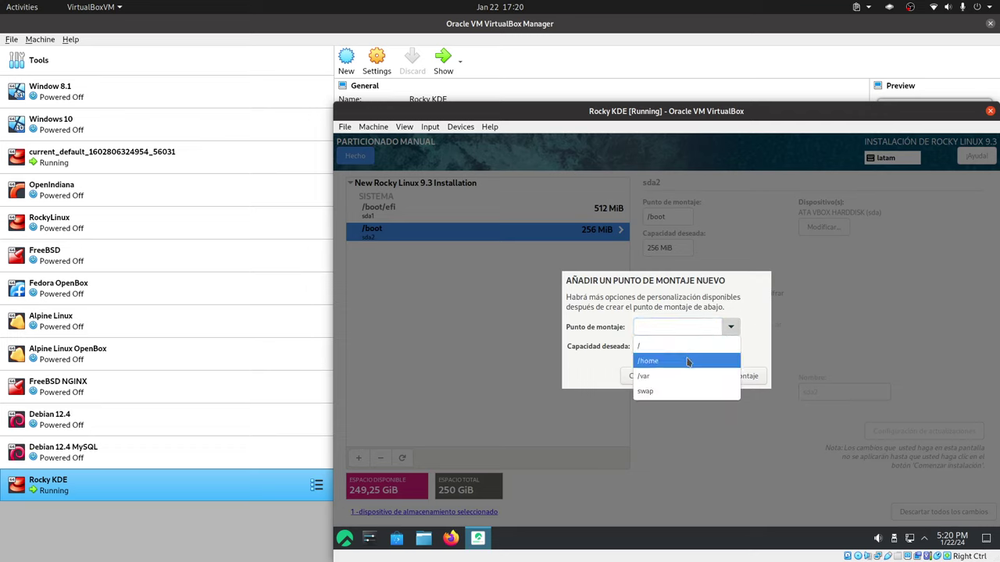
pyautogui.click(671, 346)
pyautogui.click(687, 346)
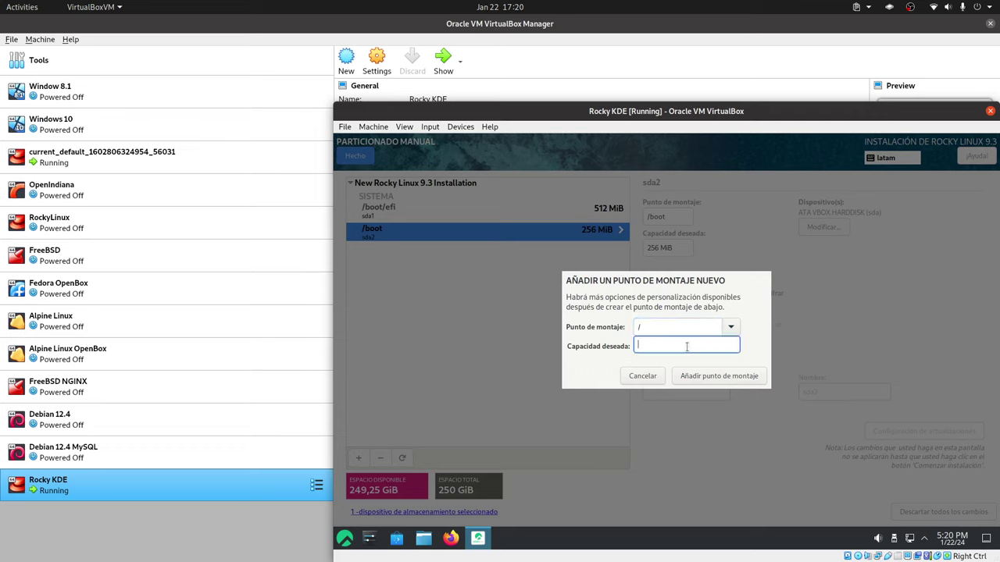
pyautogui.write('22GiB')
# Add the 22 GiB / root mount point on LVM with the xfs file system.
pyautogui.click(710, 376)
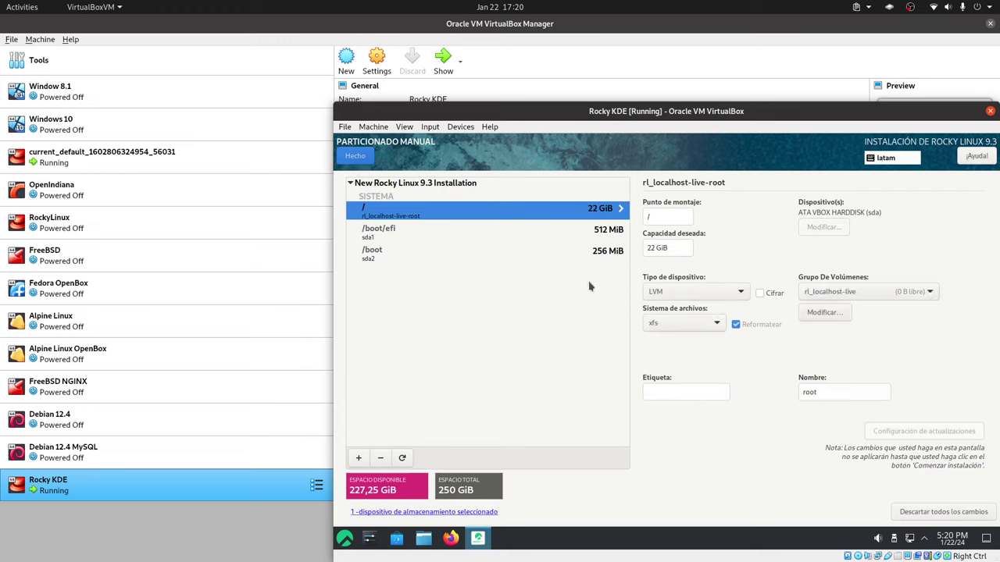
pyautogui.click(705, 296)
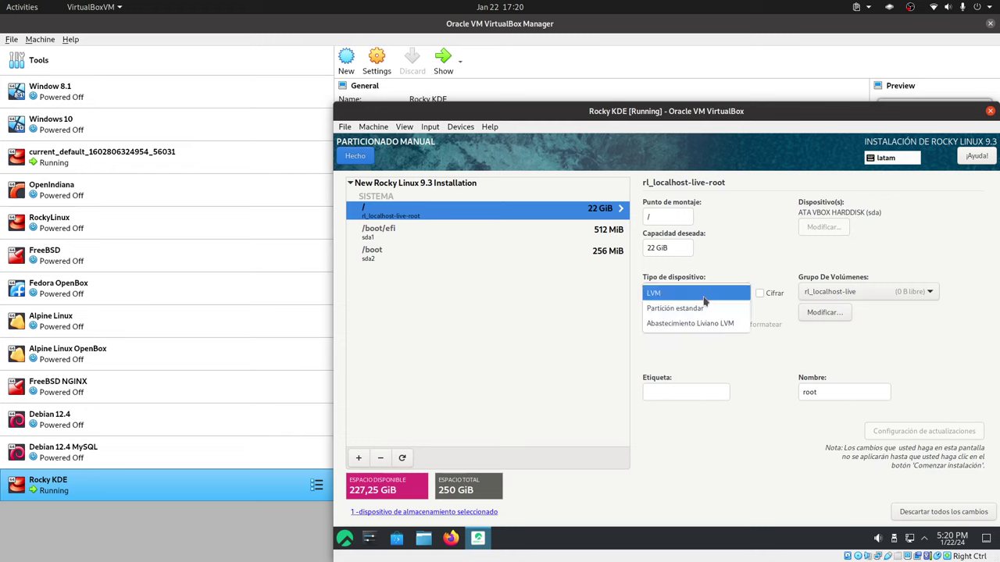
pyautogui.click(704, 297)
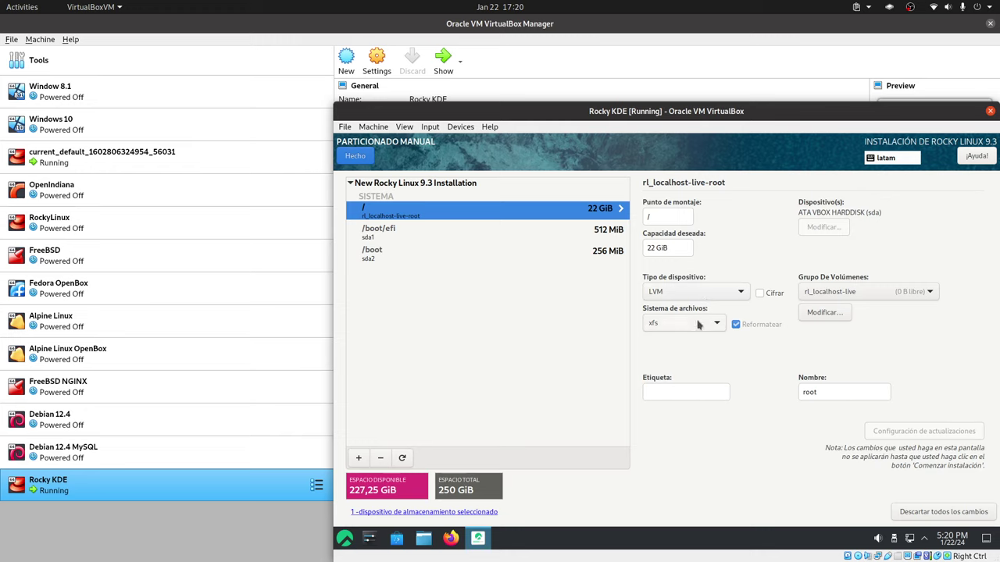
pyautogui.click(699, 324)
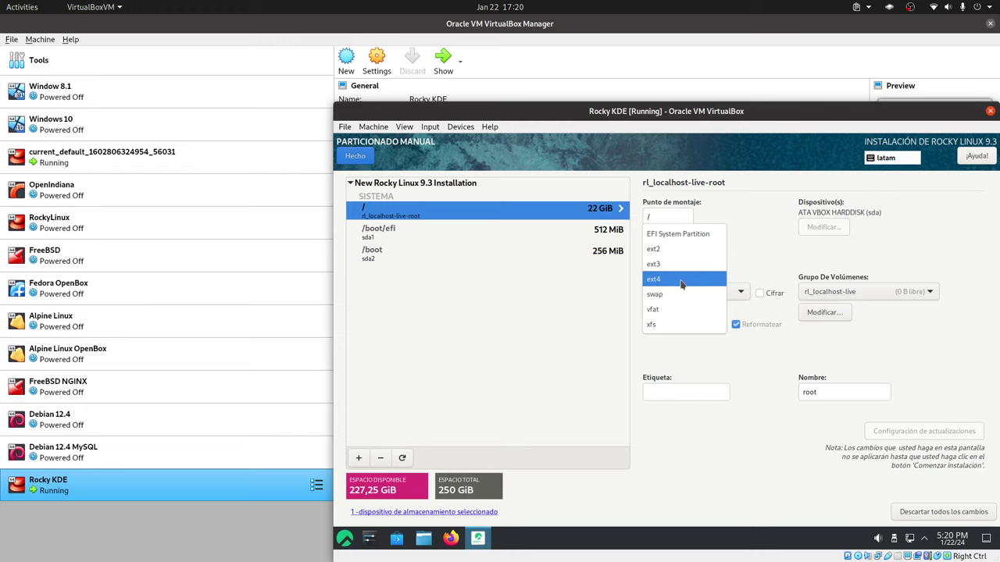
pyautogui.click(747, 380)
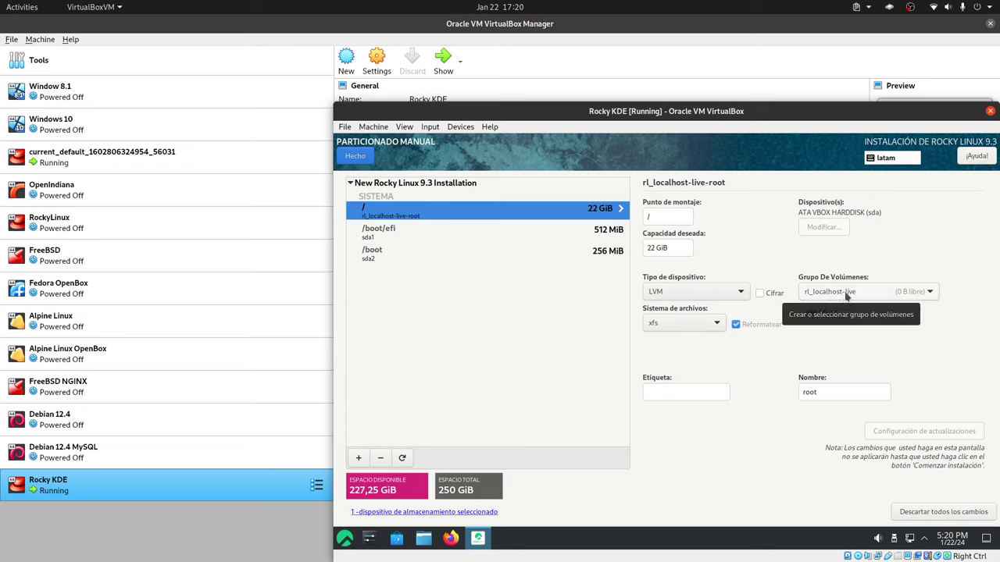
# Rename the LVM volume group to g0 and save it.
pyautogui.click(825, 315)
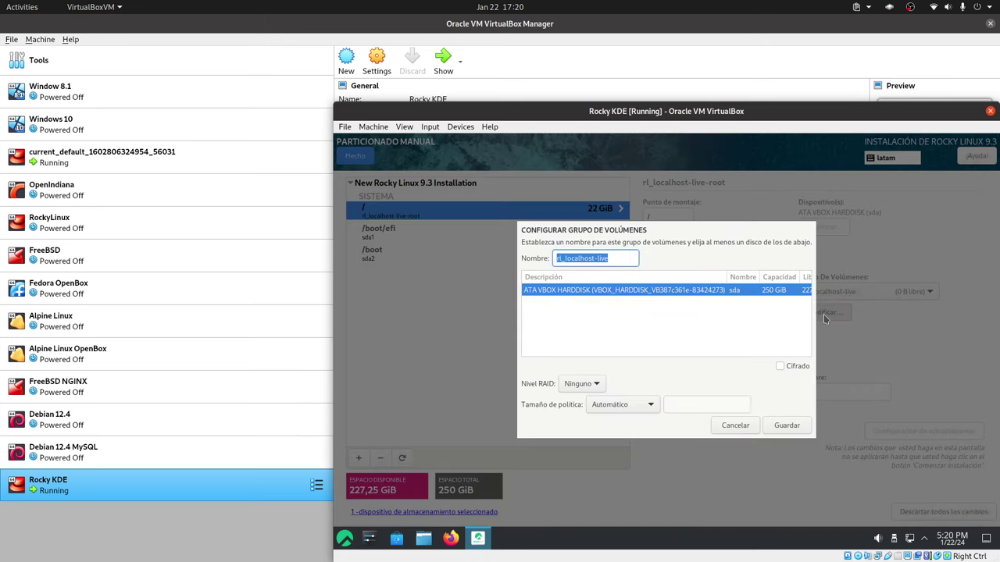
pyautogui.moveTo(591, 258); pyautogui.dragTo(551, 258)
pyautogui.write('g')
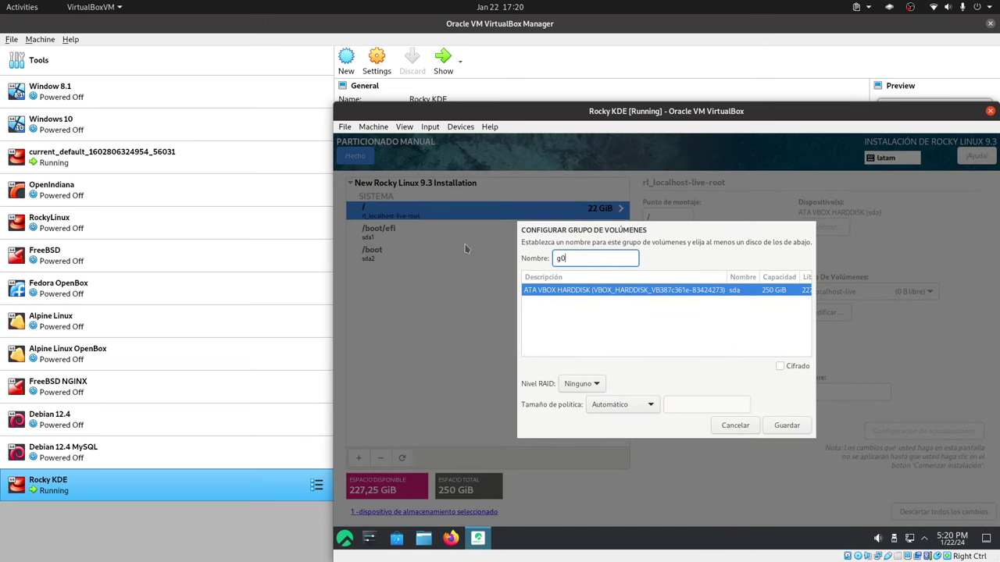
pyautogui.write('0')
pyautogui.click(785, 422)
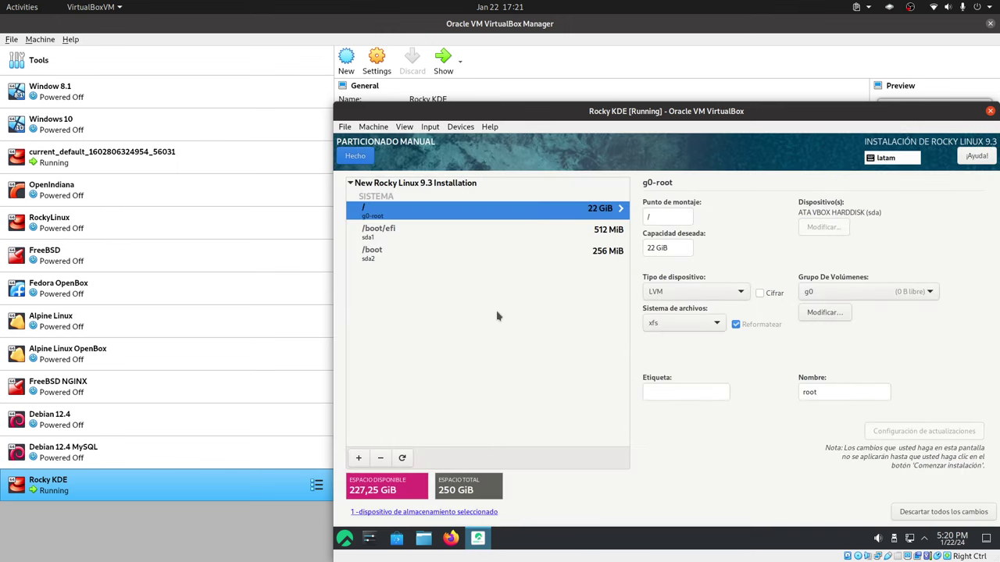
# Add a /home mount point with a desired capacity of 222 GiB.
pyautogui.click(358, 458)
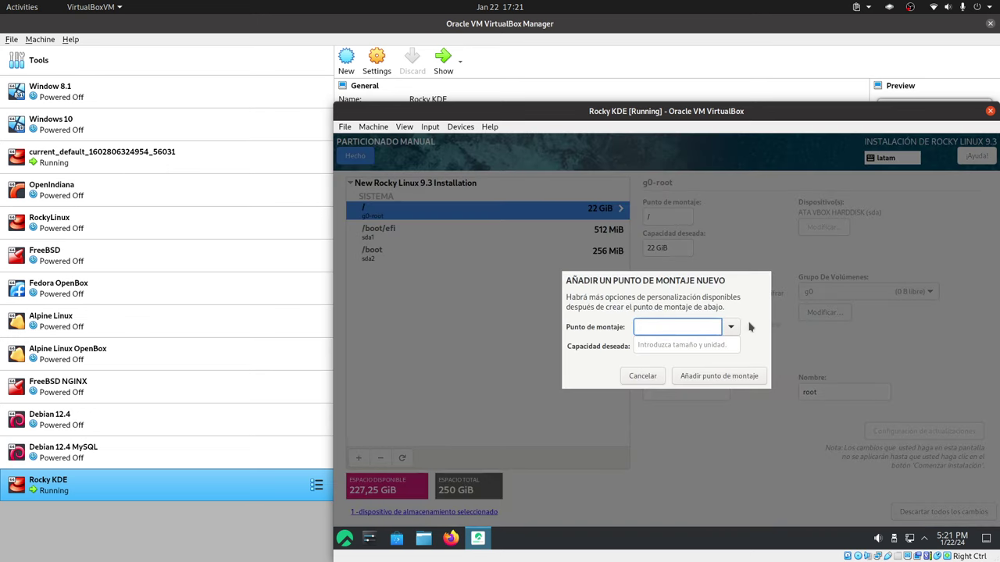
pyautogui.click(731, 328)
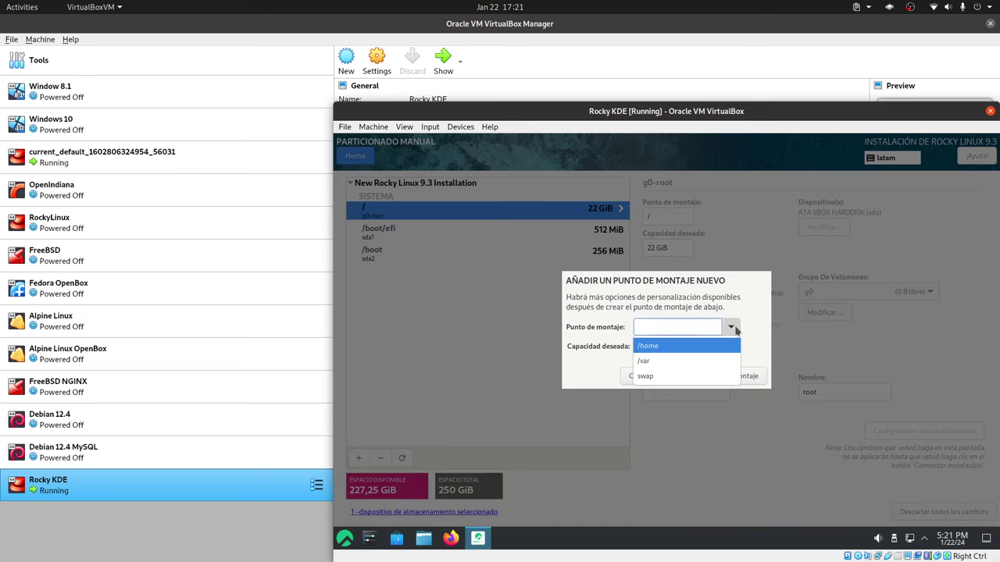
pyautogui.click(687, 348)
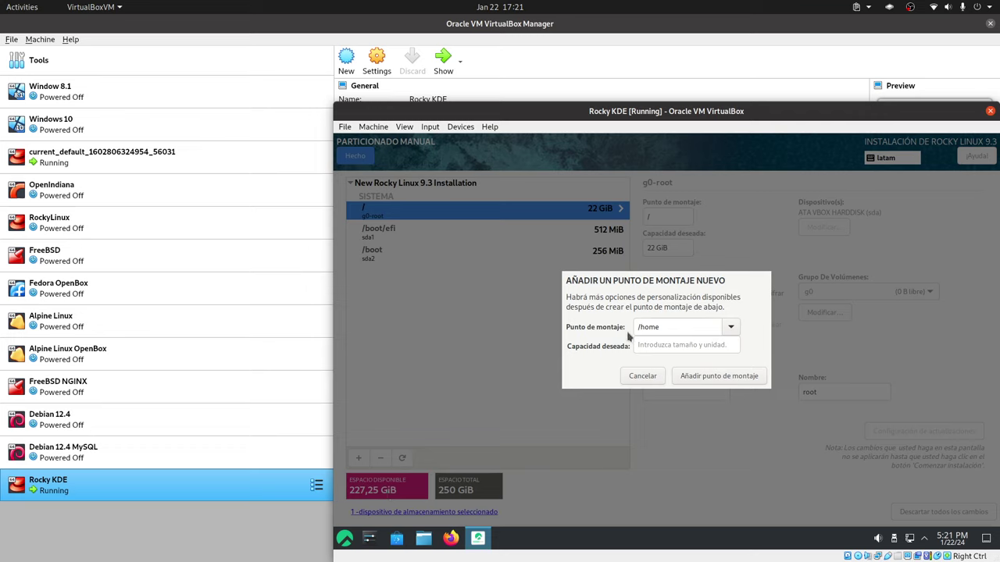
pyautogui.click(678, 340)
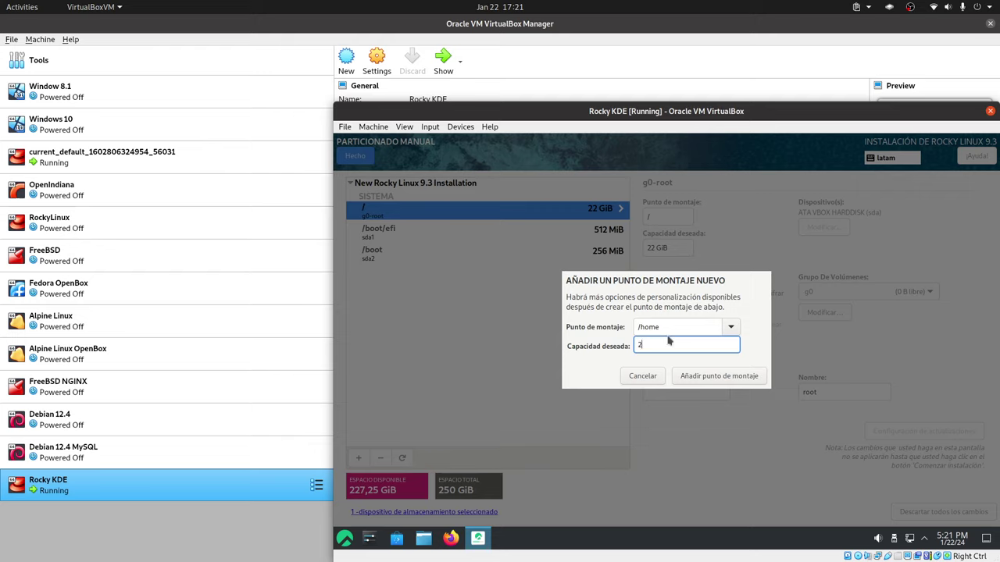
pyautogui.write('22GiB')
pyautogui.click(709, 376)
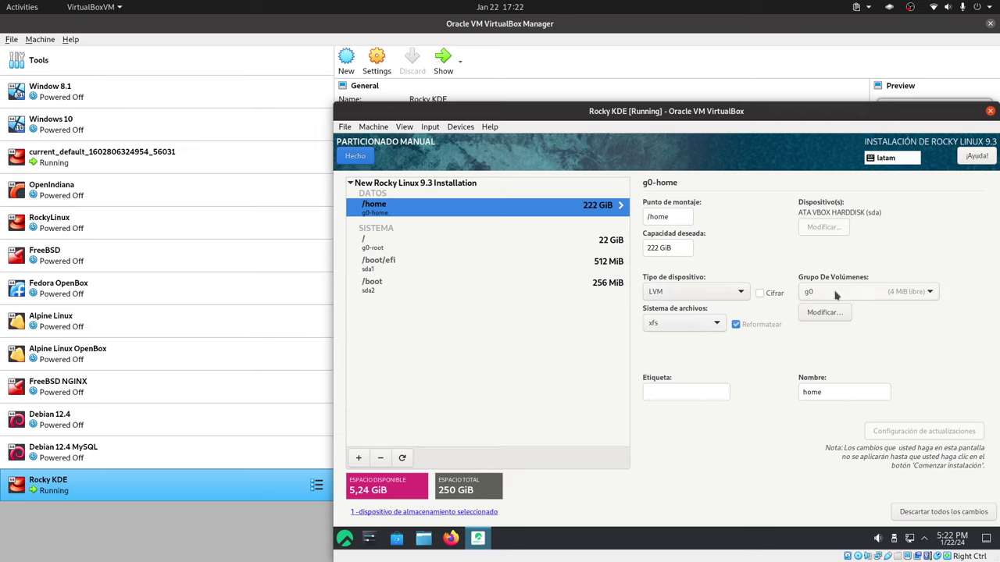
# Add a swap mount point with empty capacity so it uses the remaining 5,24 GiB.
pyautogui.click(359, 458)
pyautogui.click(730, 329)
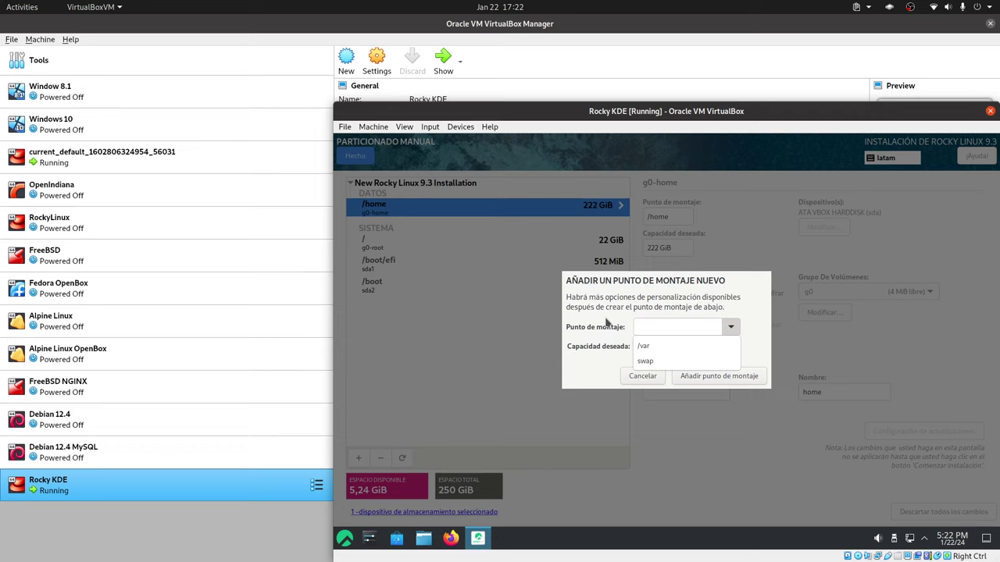
pyautogui.click(648, 361)
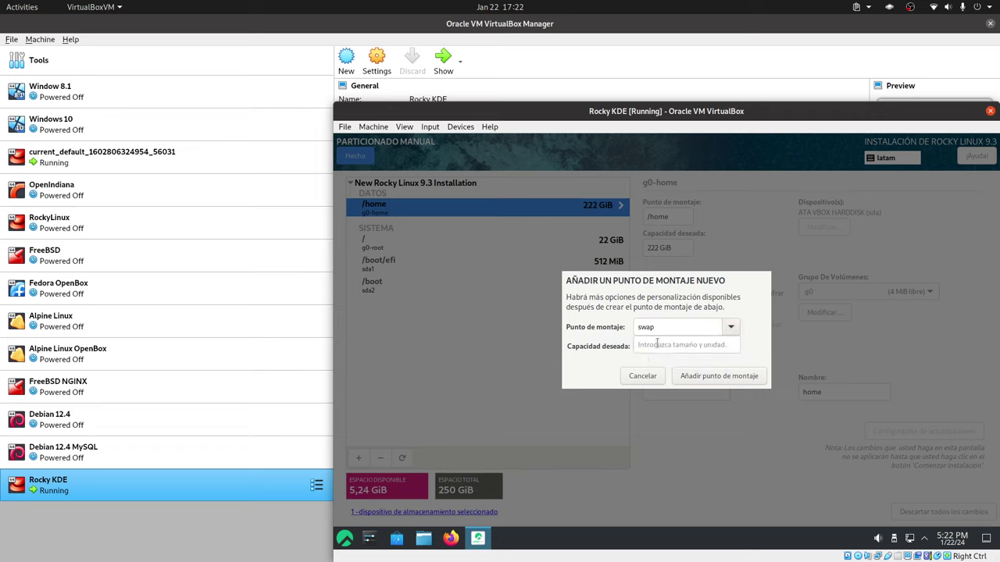
pyautogui.click(657, 344)
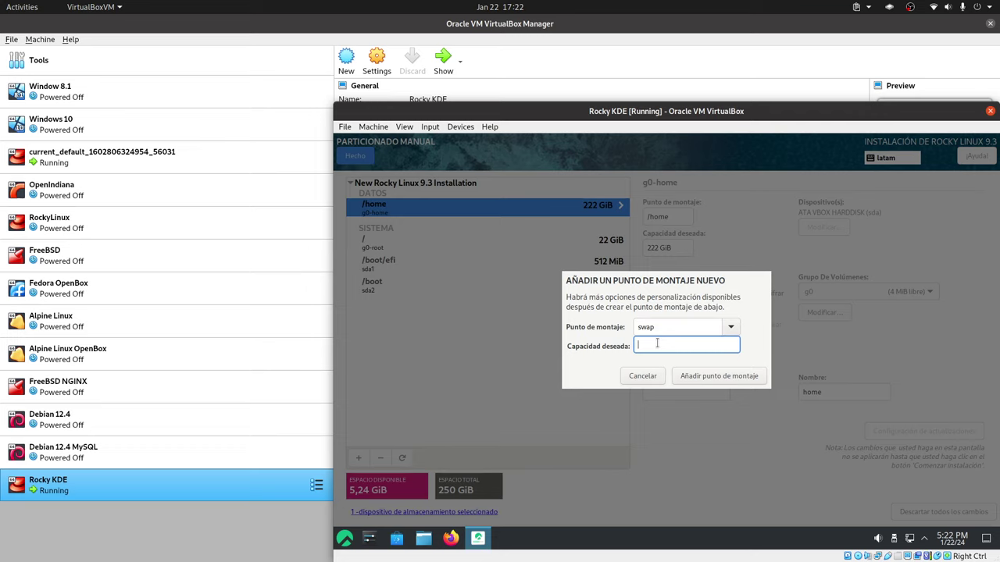
pyautogui.click(725, 383)
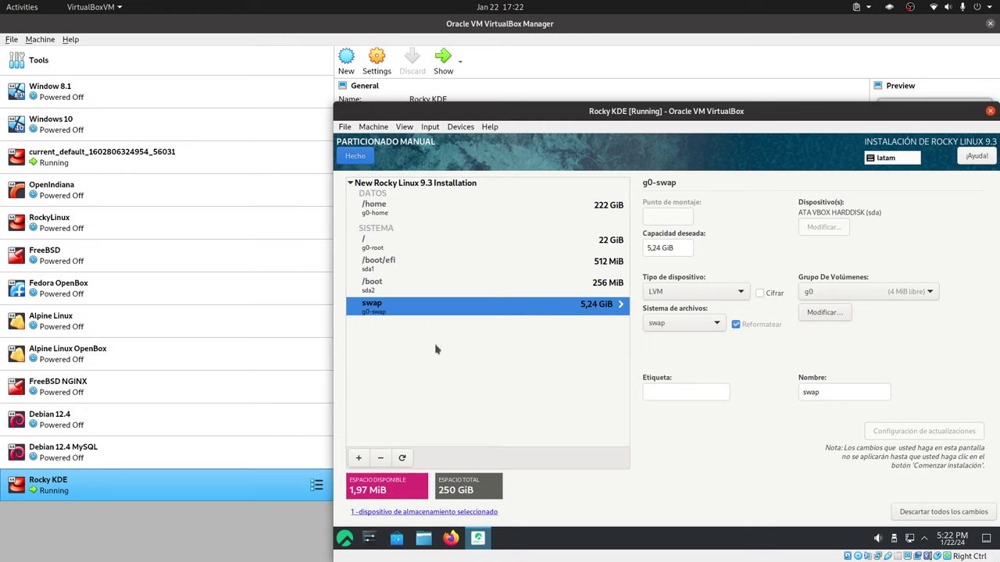
# Finish partitioning despite the small /boot warning and accept the summary of disk changes.
pyautogui.click(370, 157)
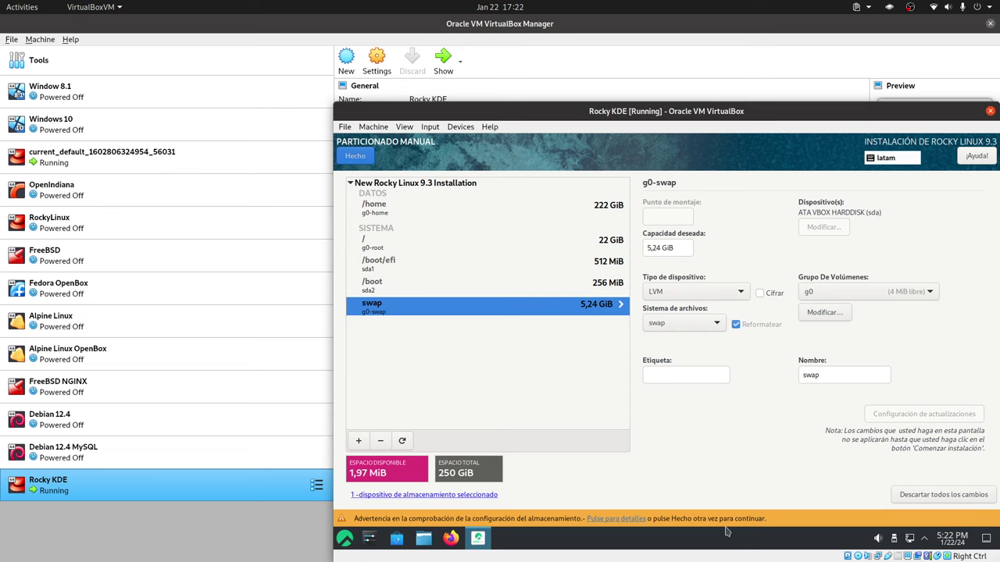
pyautogui.click(634, 518)
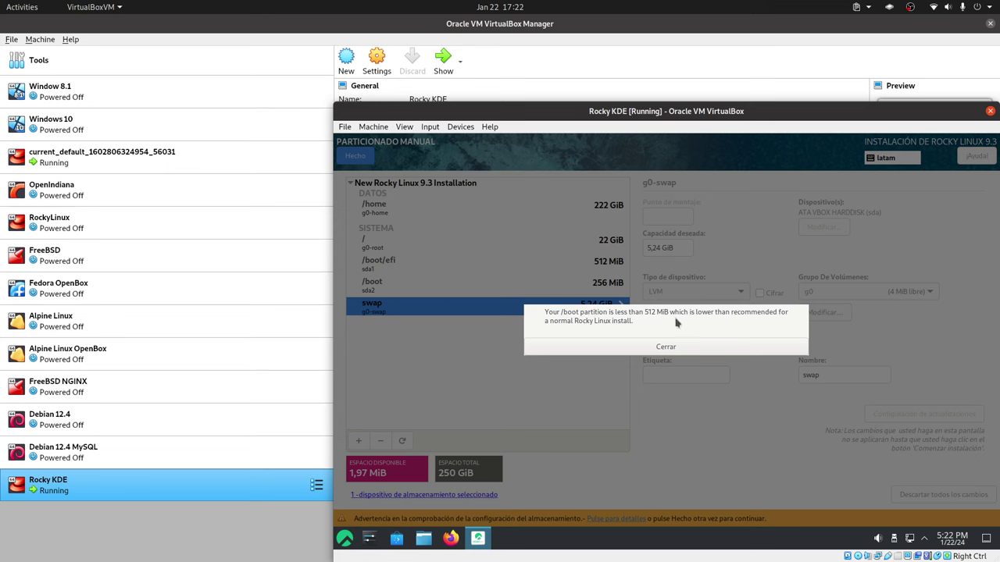
pyautogui.click(666, 347)
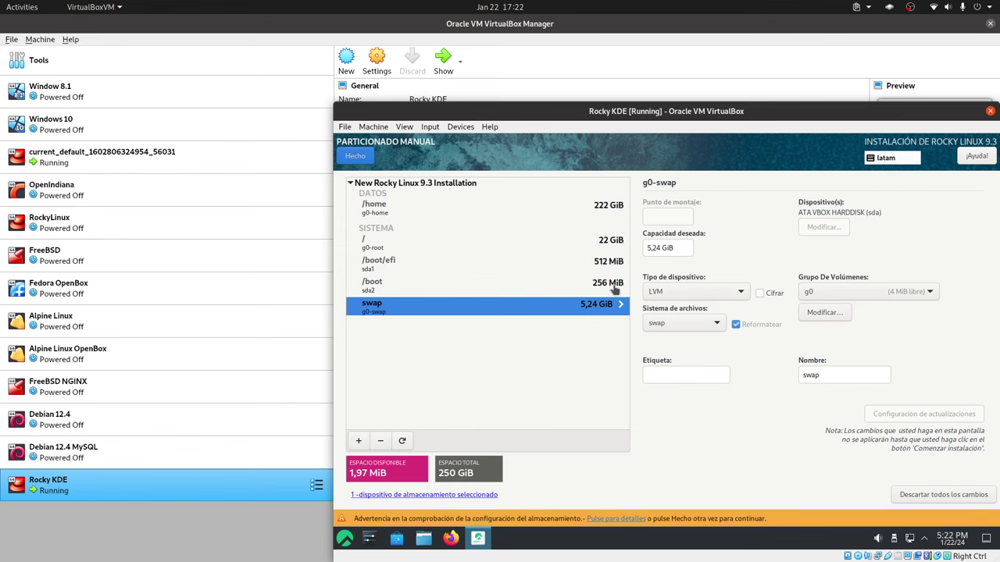
pyautogui.click(354, 156)
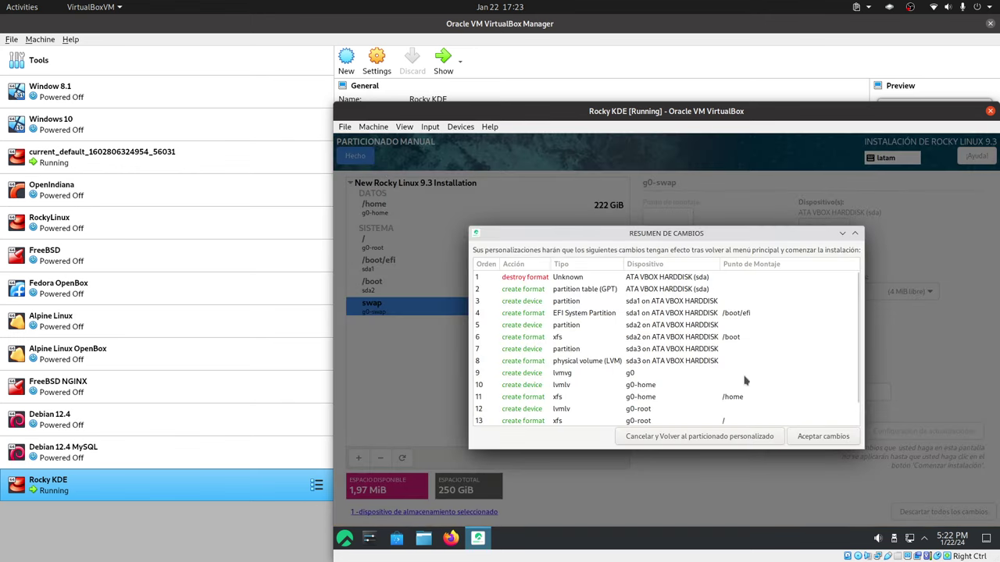
pyautogui.click(813, 438)
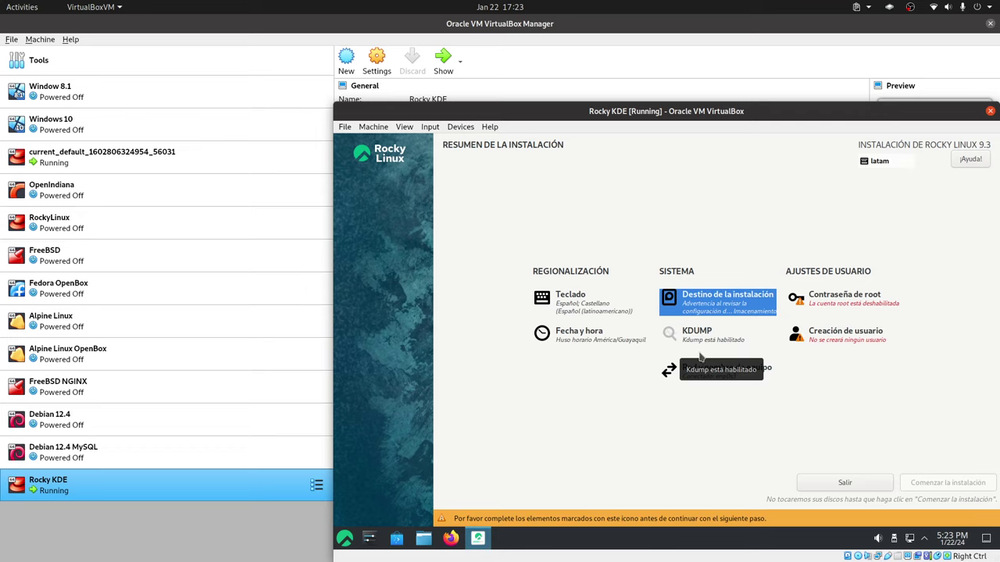
# Add the Inglés (EE. UU. internacional con teclas muertas) layout, found by searching 'ingles', replacing latam.
pyautogui.click(607, 311)
pyautogui.click(431, 215)
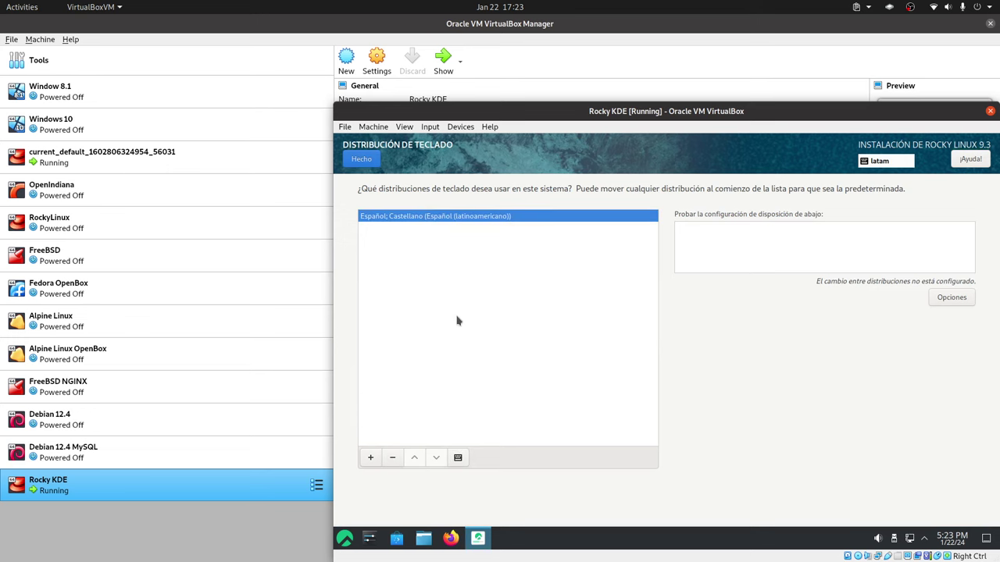
pyautogui.click(370, 457)
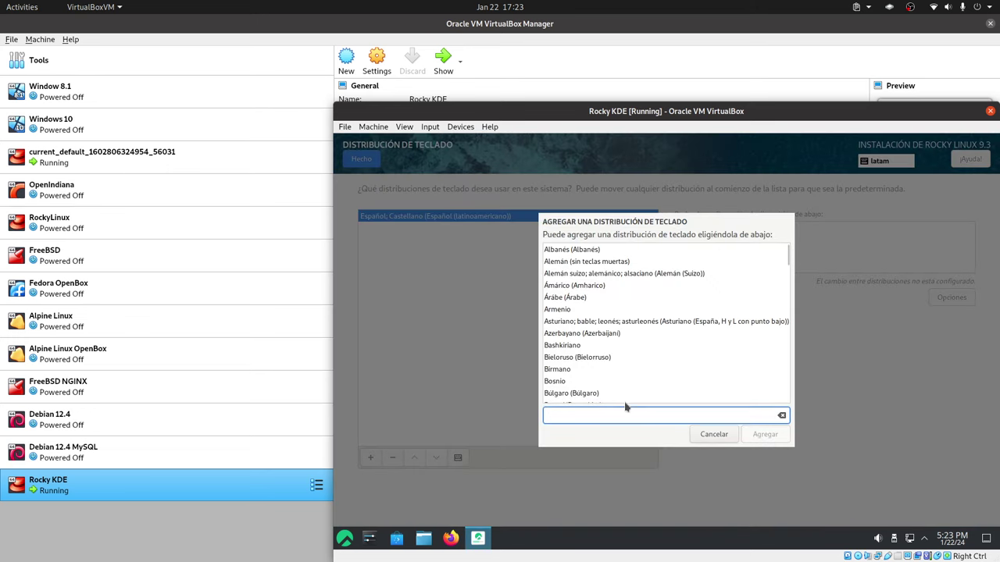
pyautogui.write('ingles')
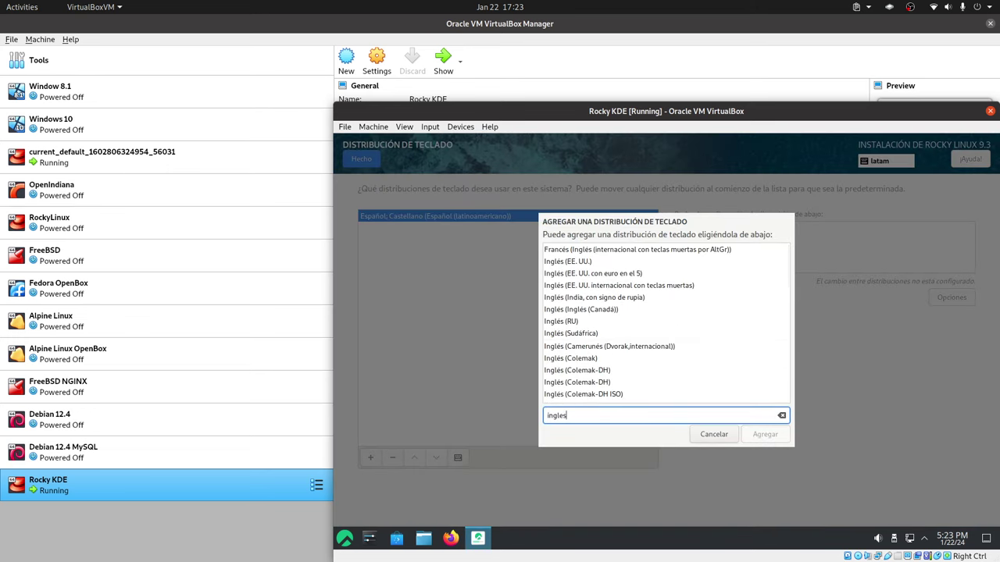
pyautogui.click(645, 287)
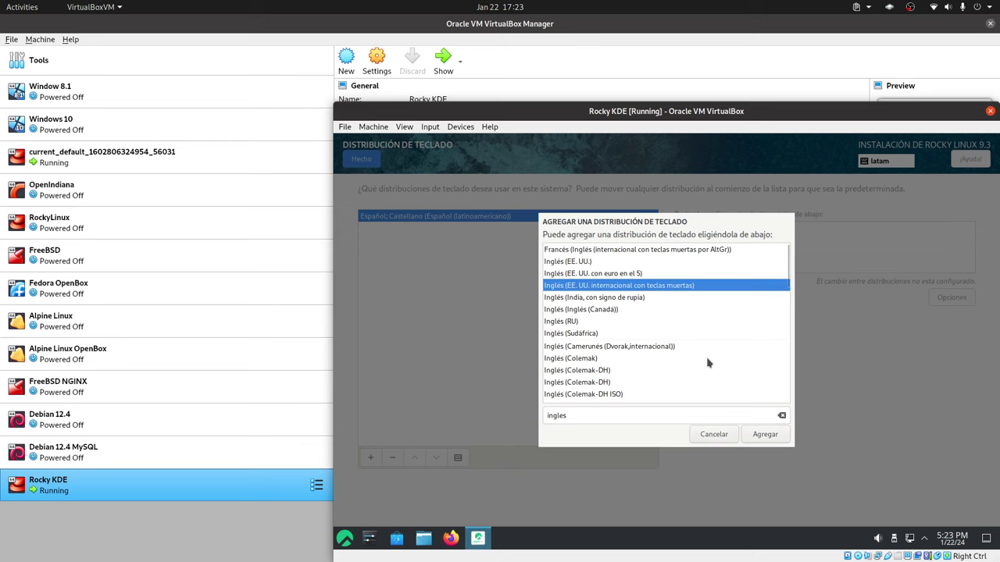
pyautogui.scroll(-2, 708, 363)
pyautogui.scroll(-10, 707, 362)
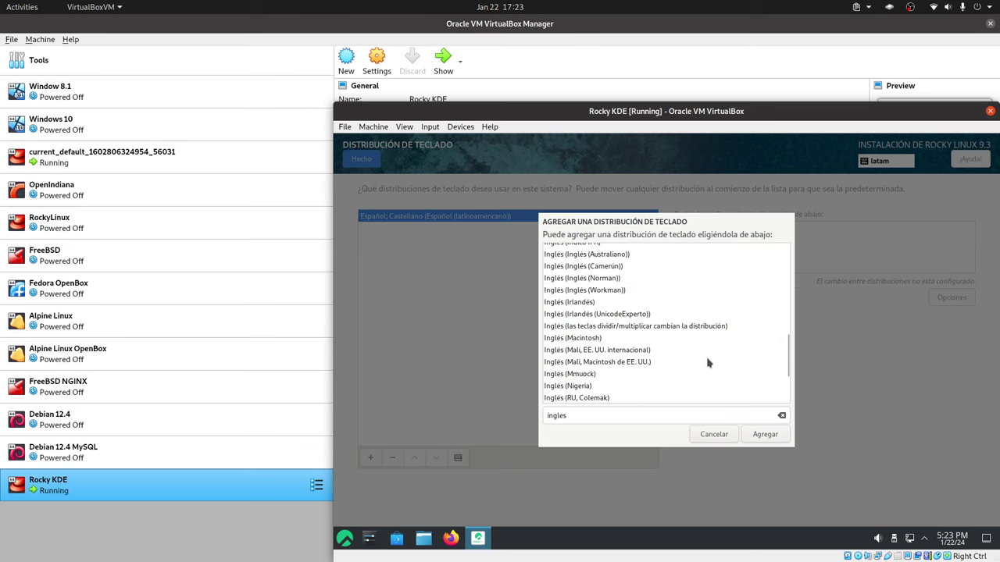
pyautogui.scroll(-4, 708, 362)
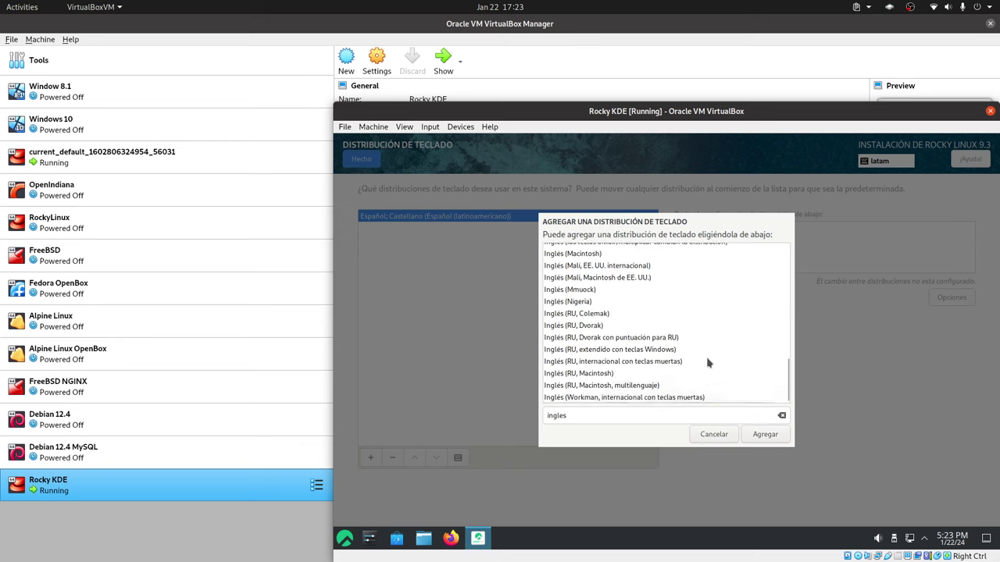
pyautogui.scroll(15, 708, 363)
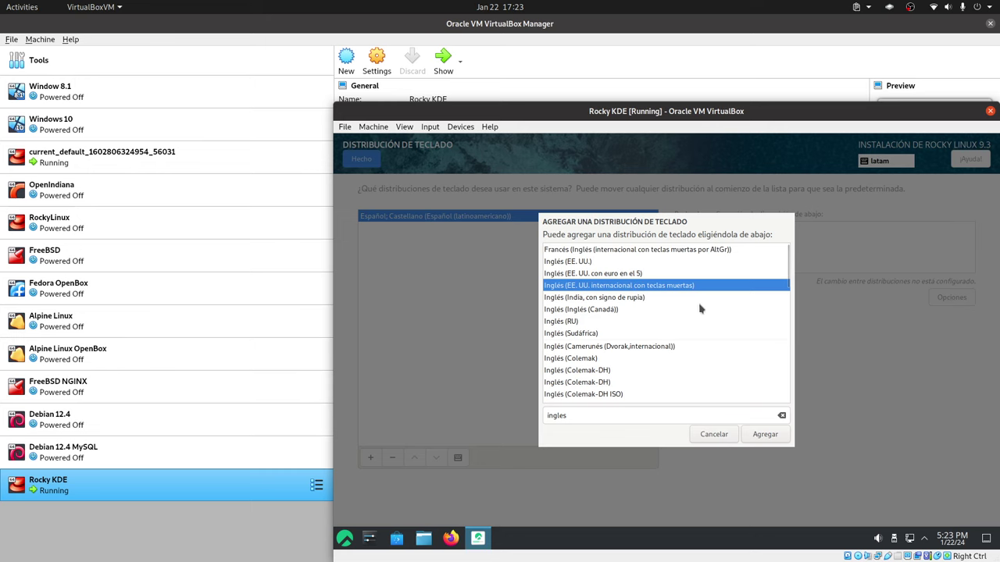
pyautogui.click(765, 436)
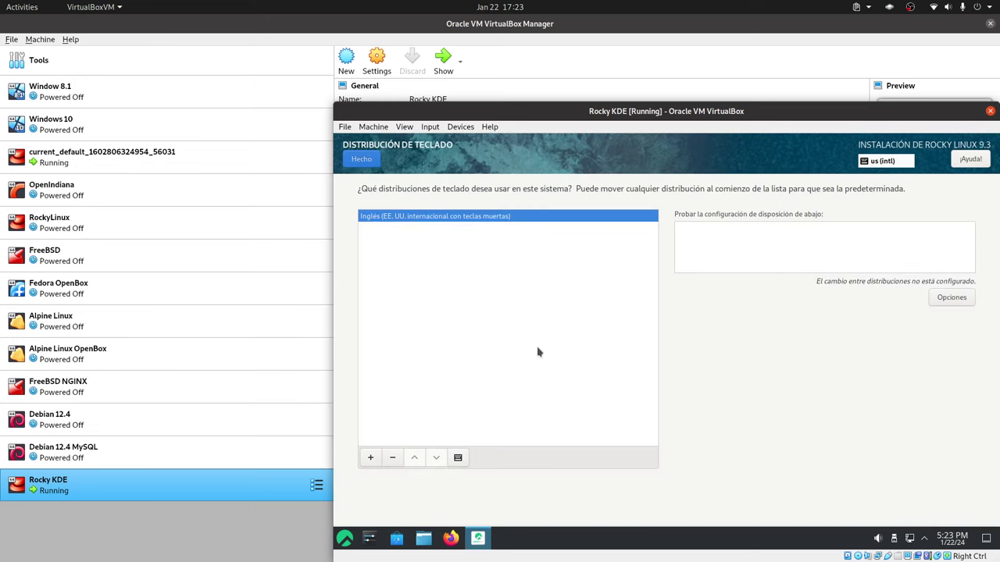
pyautogui.click(366, 162)
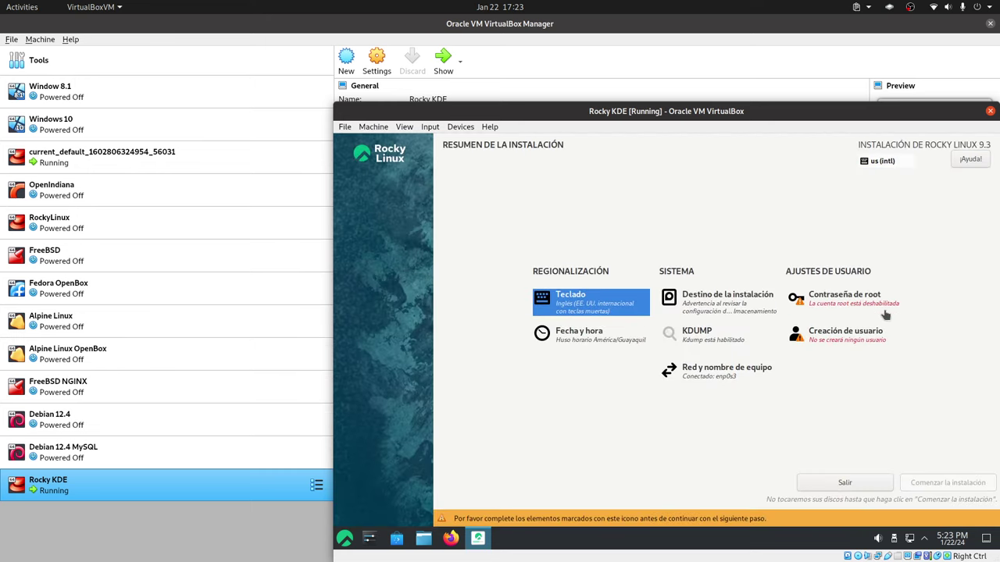
# Set and confirm a root password, unlocking root and allowing root SSH password login.
pyautogui.click(864, 304)
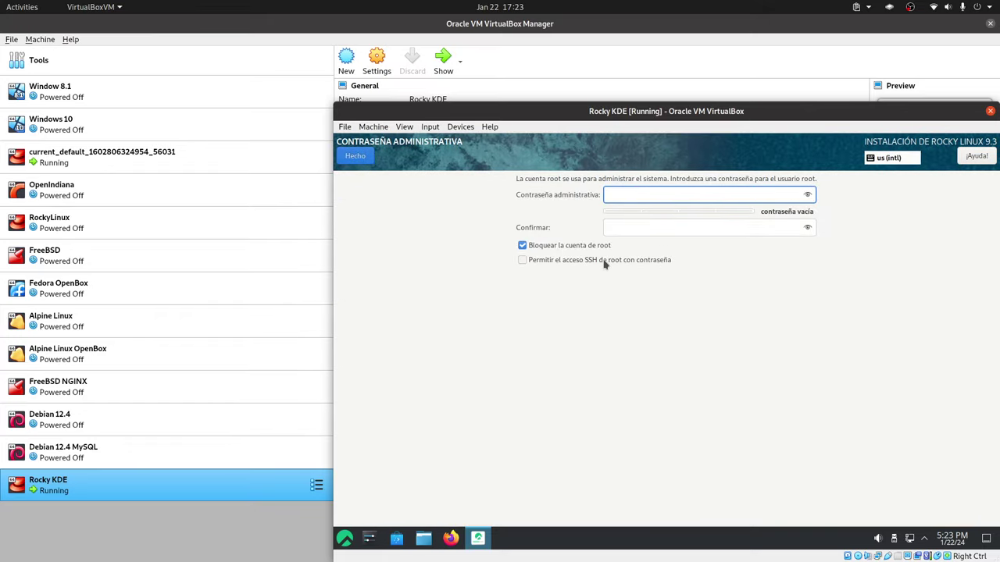
pyautogui.click(606, 261)
pyautogui.click(627, 196)
pyautogui.write('123')
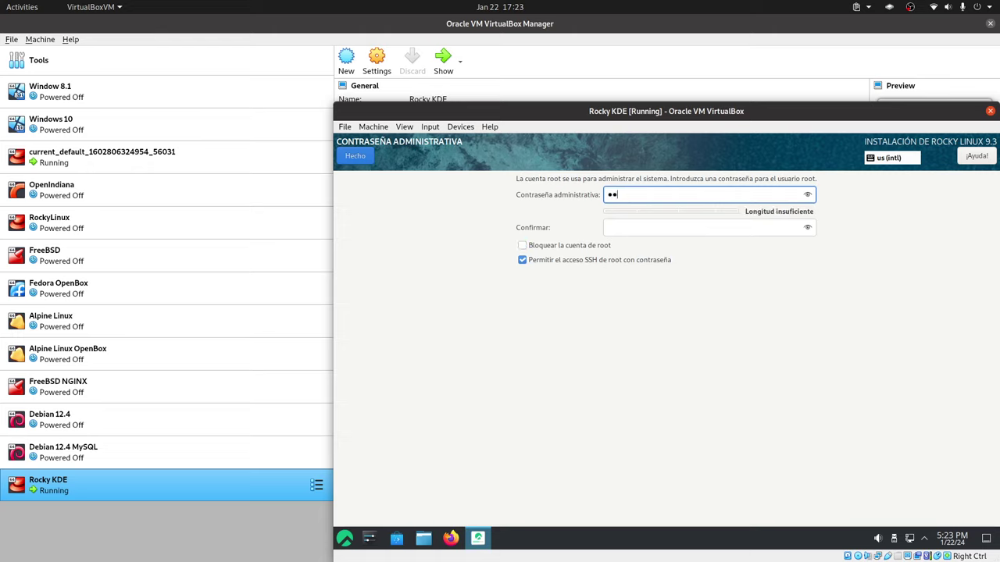
pyautogui.click(629, 227)
pyautogui.write('123')
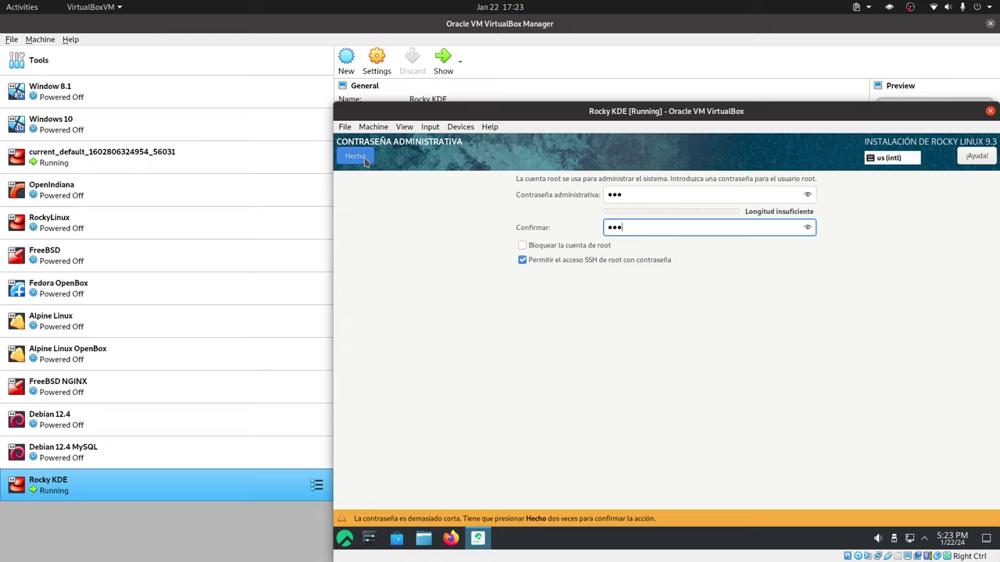
pyautogui.click(355, 156)
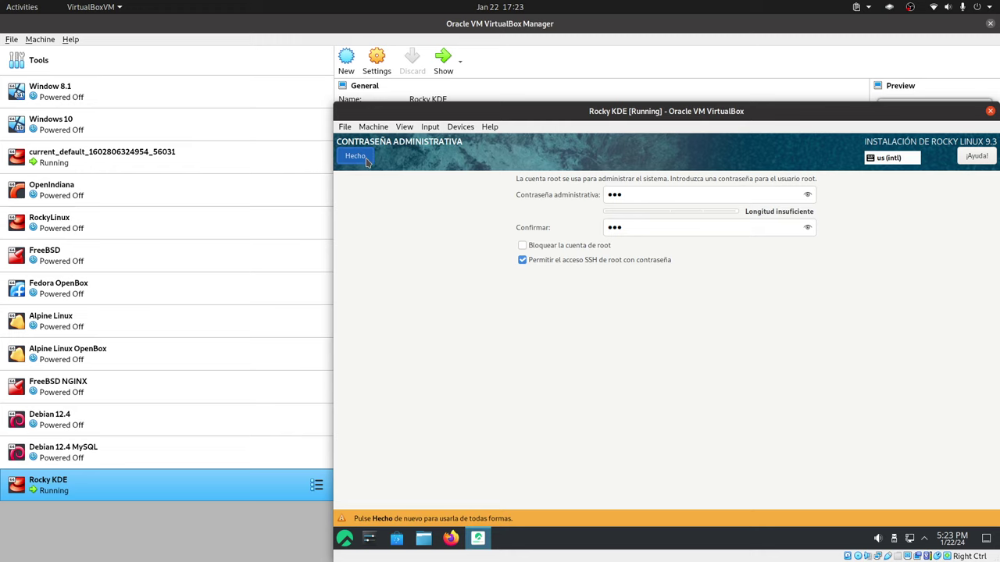
pyautogui.click(365, 159)
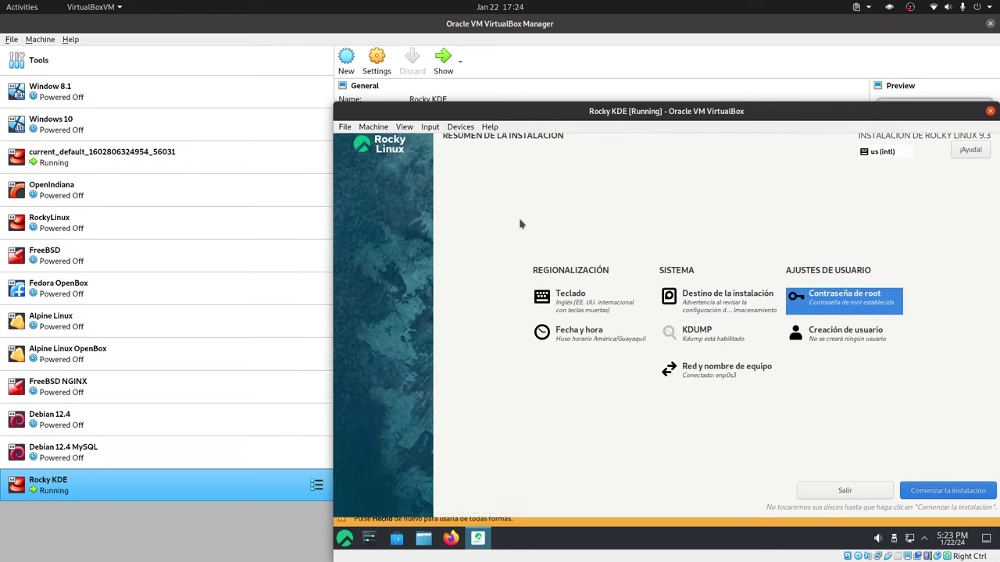
# Create an administrator user with the full name entered and a matching confirmed password.
pyautogui.click(830, 351)
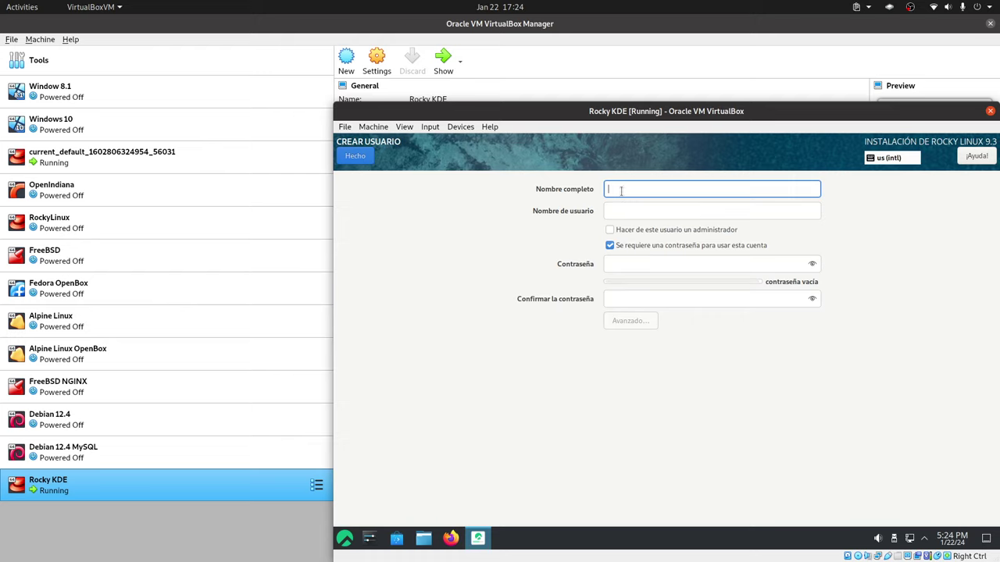
pyautogui.write('Libre')
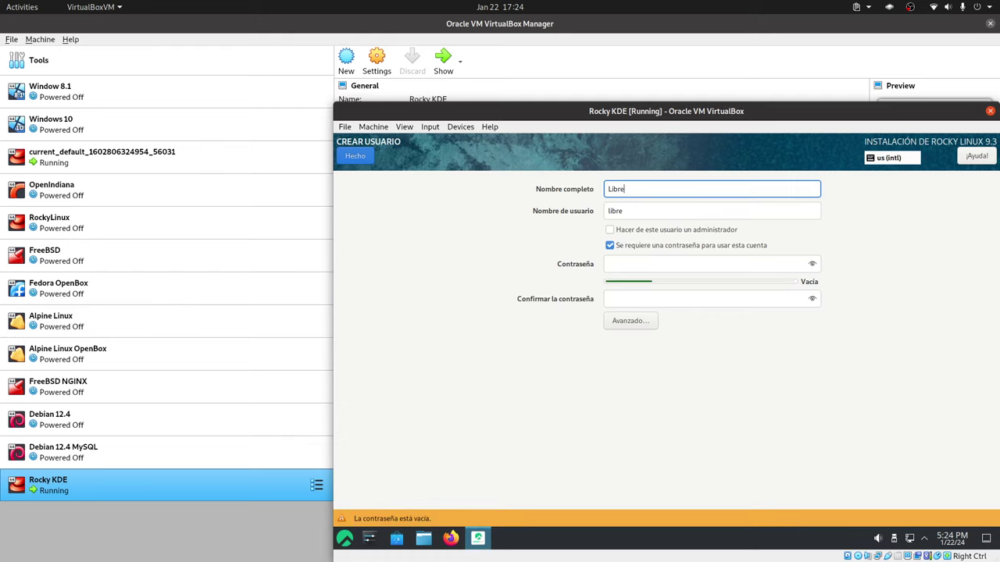
pyautogui.write('Byte')
pyautogui.click(630, 229)
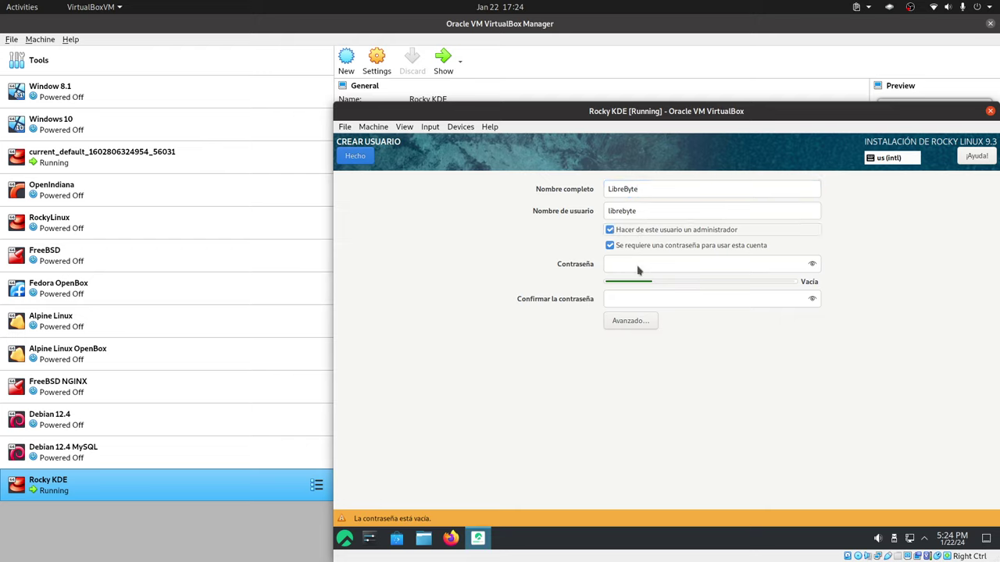
pyautogui.click(643, 271)
pyautogui.write('lib')
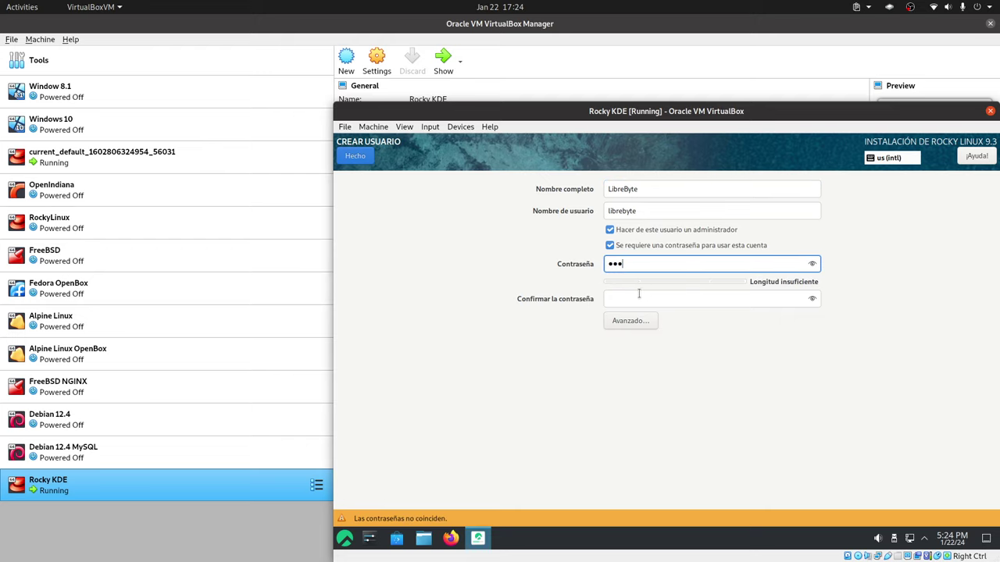
pyautogui.click(639, 296)
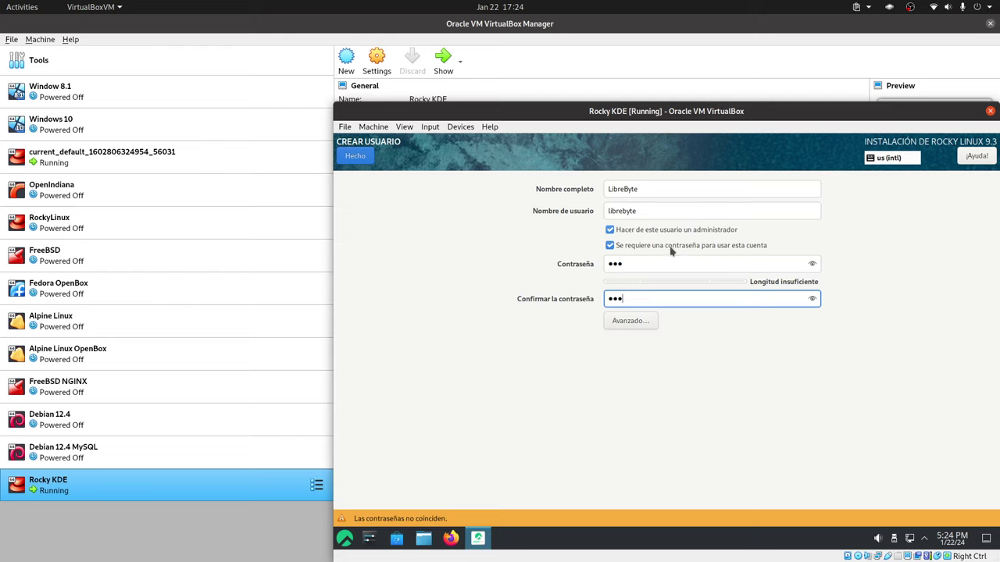
pyautogui.moveTo(652, 301); pyautogui.dragTo(564, 293)
pyautogui.click(812, 265)
pyautogui.click(813, 298)
pyautogui.write('123')
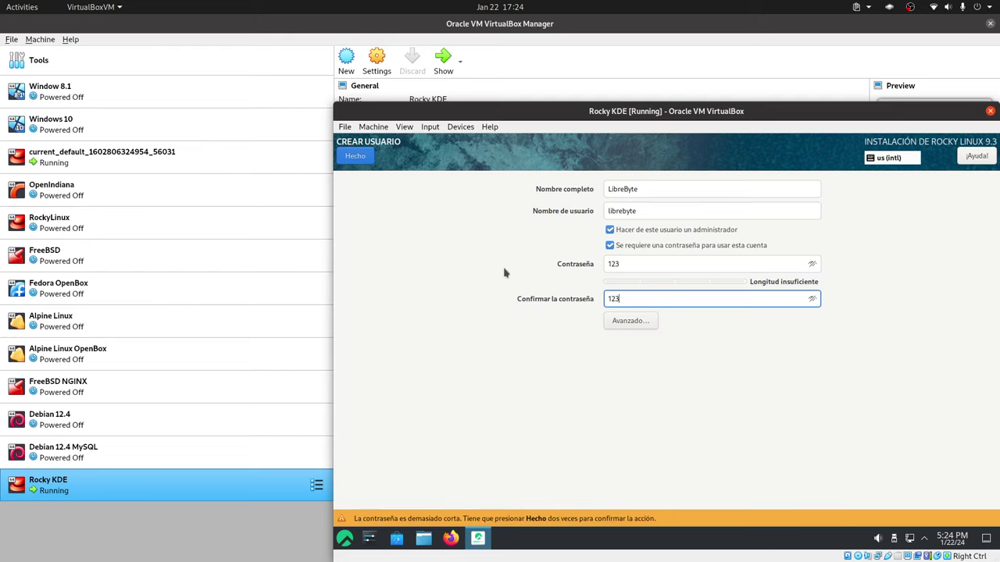
pyautogui.click(361, 159)
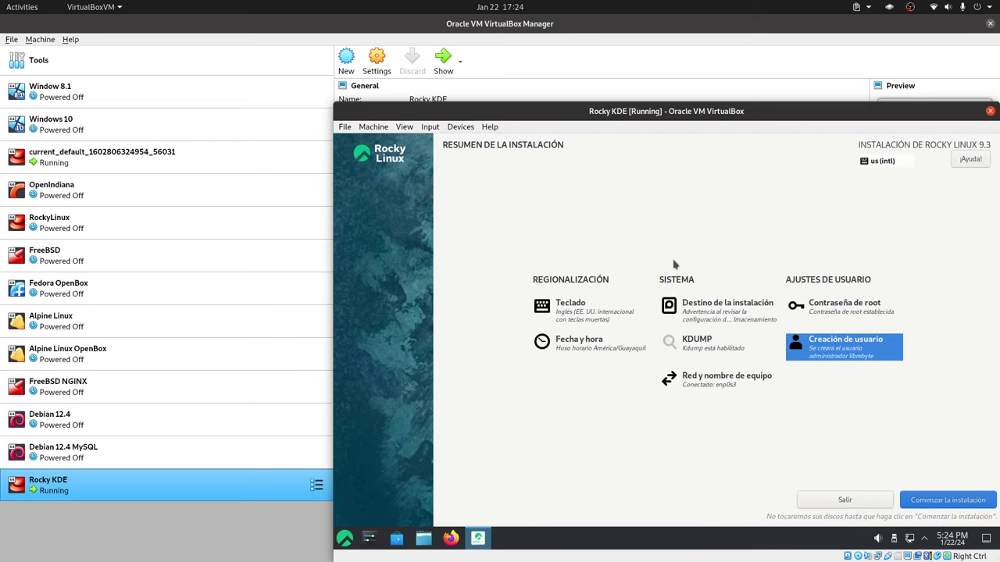
# Start the Rocky Linux installation and wait until it shows ¡Completado!
pyautogui.click(933, 504)
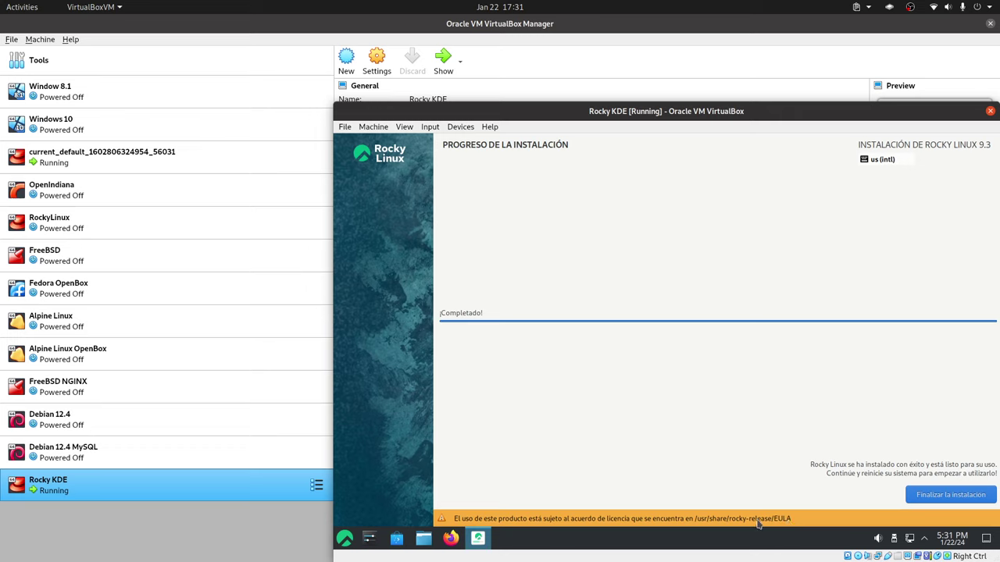
# Finish the installation and restart the live system from the KDE application launcher.
pyautogui.click(929, 497)
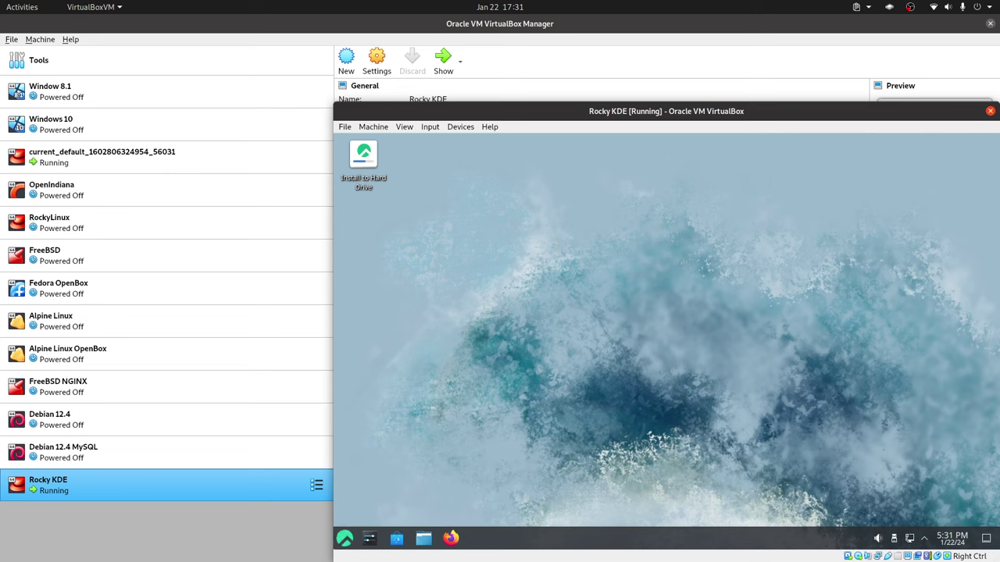
pyautogui.click(344, 539)
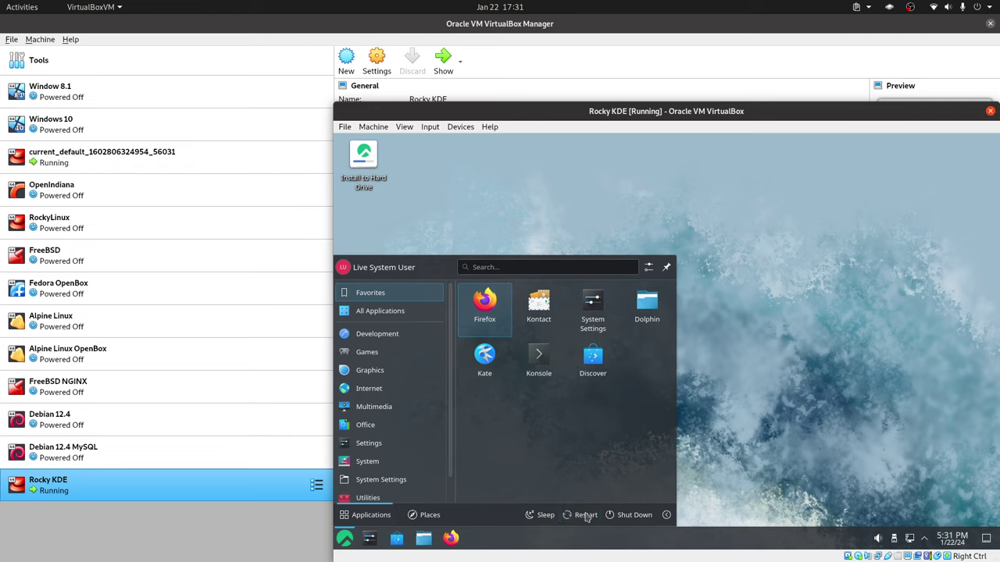
pyautogui.click(582, 514)
# Confirm the restart, then tick 'Acepto el acuerdo de licencia' in initial setup's License Information.
pyautogui.click(636, 445)
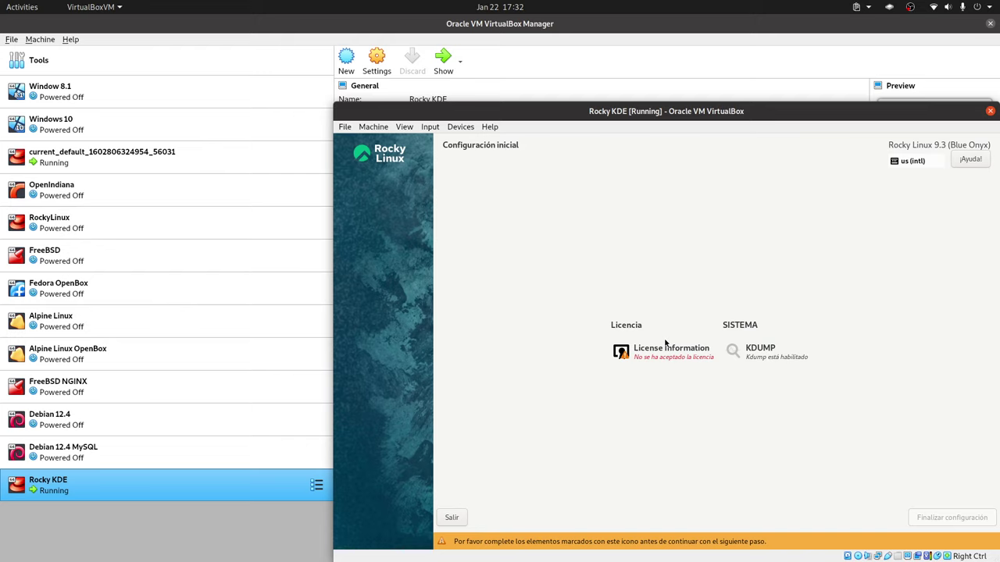
pyautogui.click(658, 356)
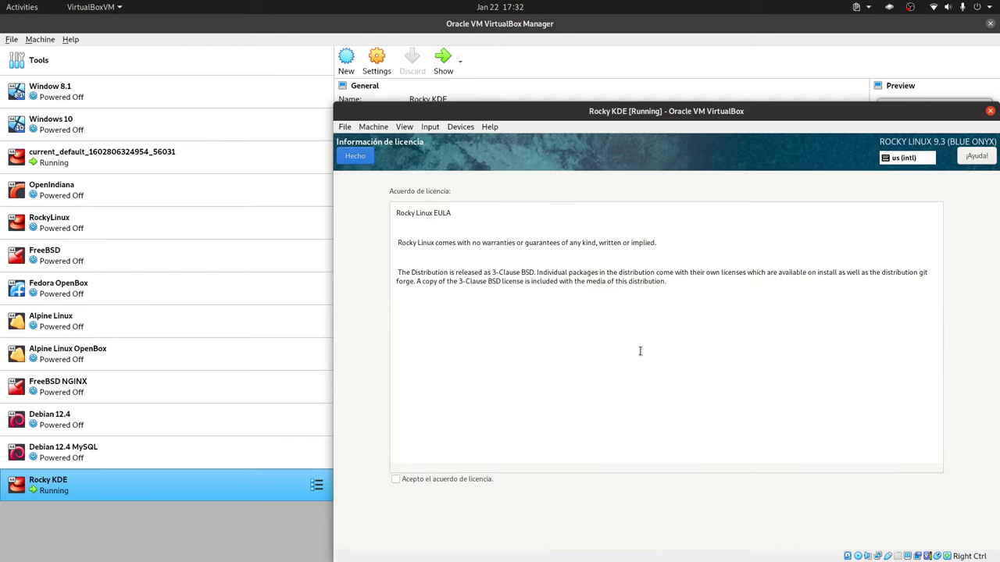
pyautogui.click(396, 479)
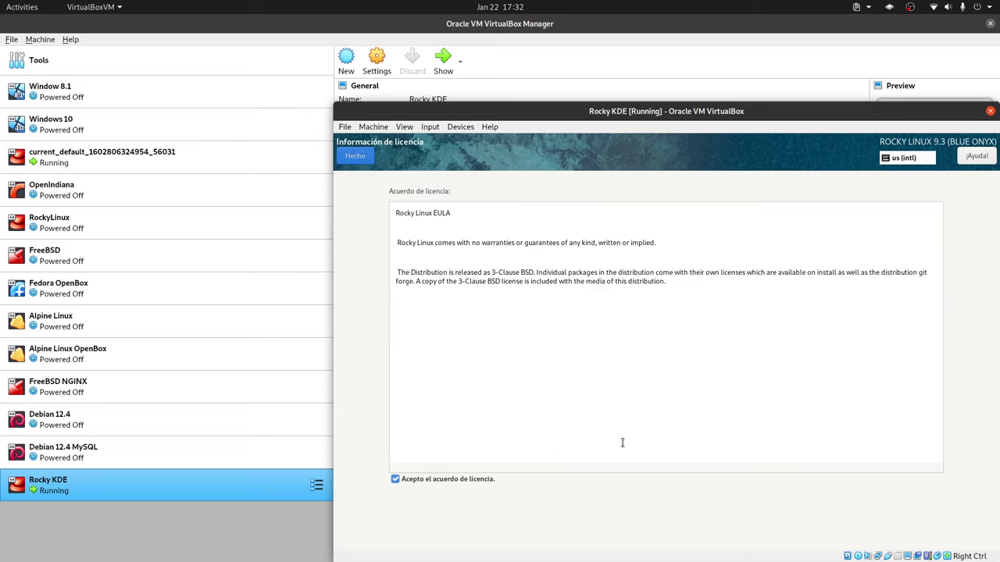
pyautogui.click(346, 152)
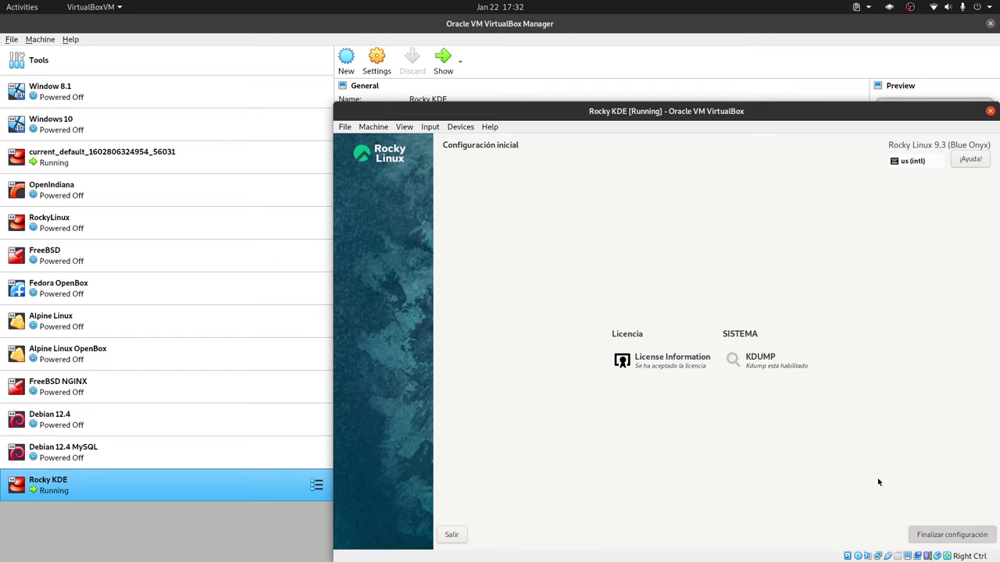
# Complete Configuración inicial and list the desktop session types on the login screen.
pyautogui.click(926, 536)
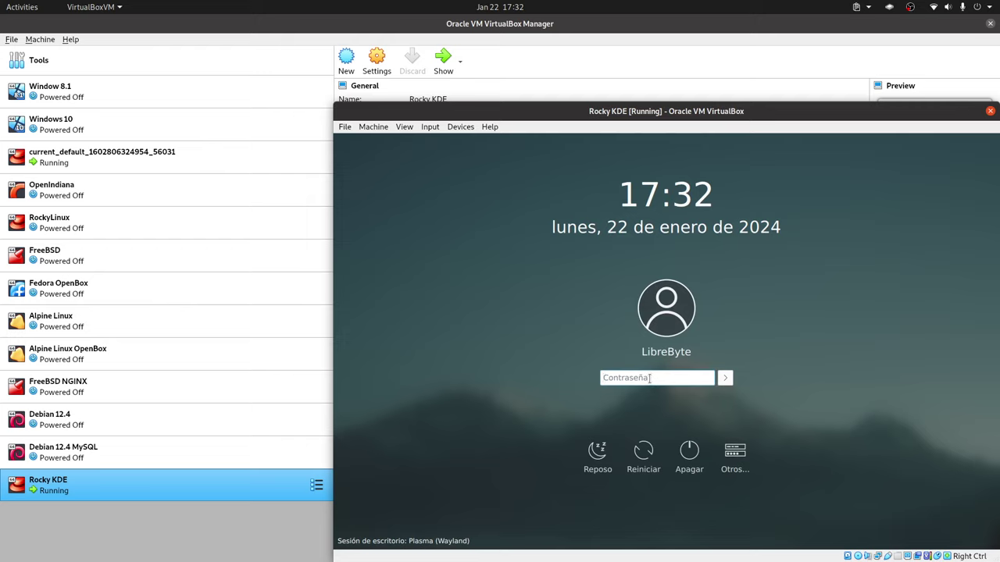
pyautogui.click(440, 542)
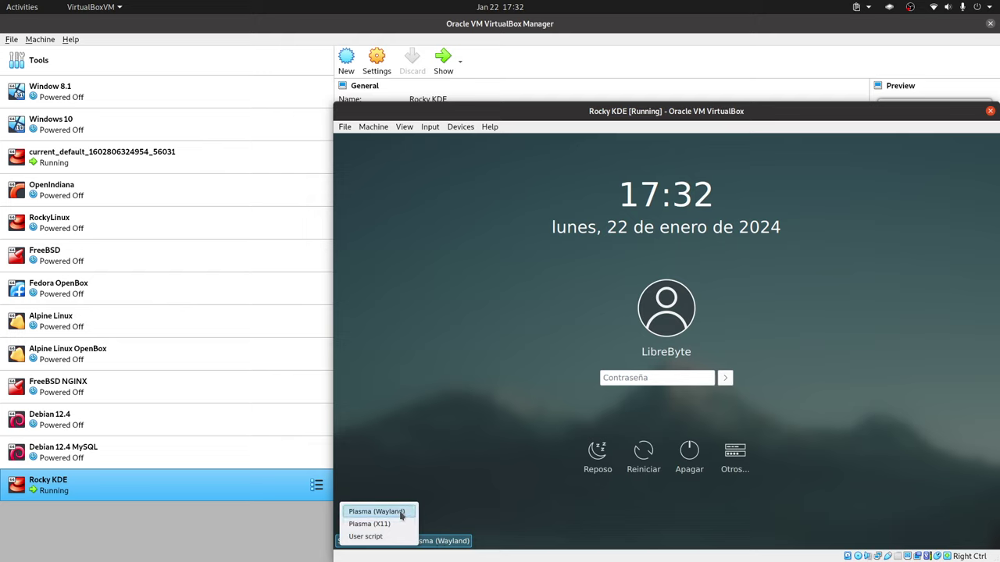